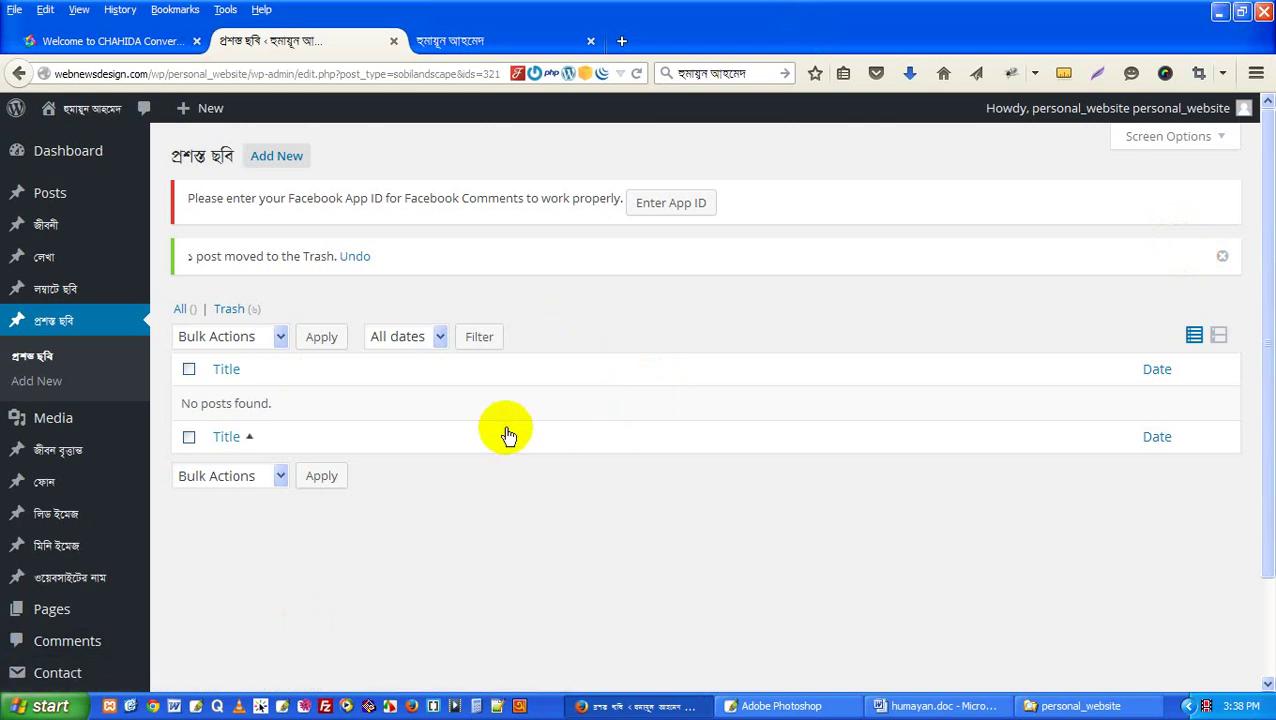
# Step: Open the প্রশস্ত ছবি post list and start a new post there
pyautogui.click(117, 361)
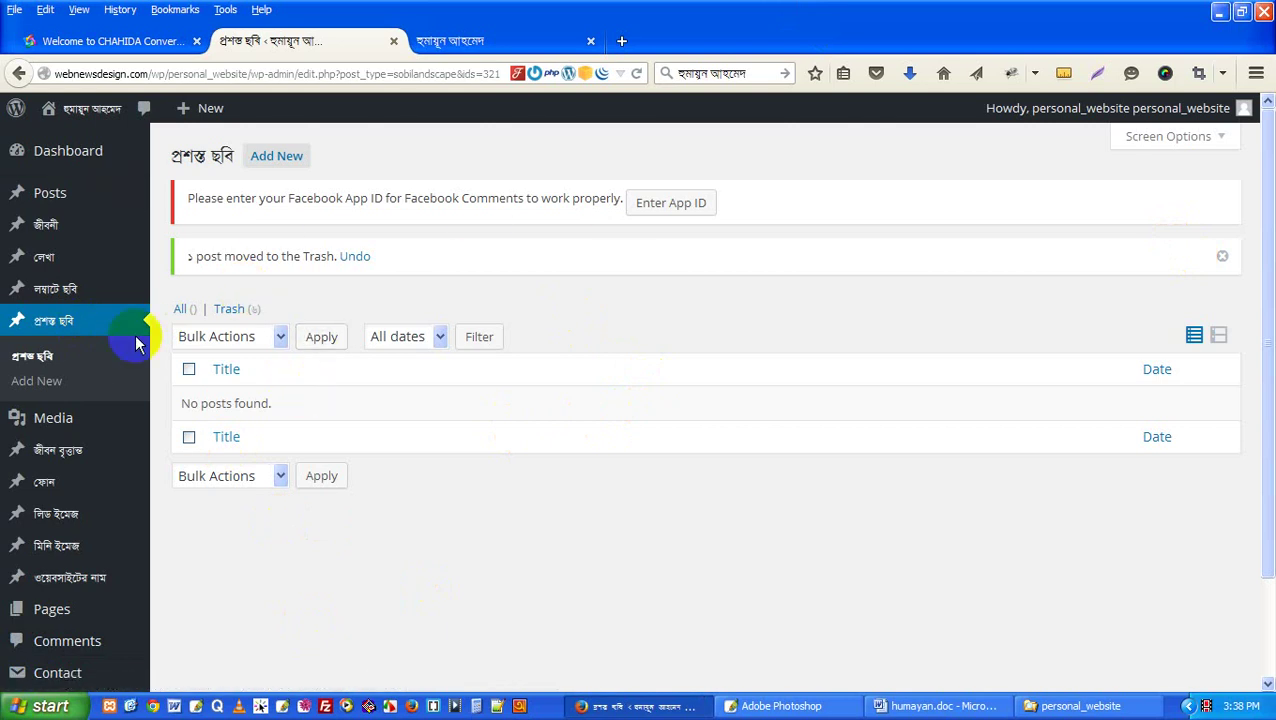
pyautogui.moveTo(1139, 112)
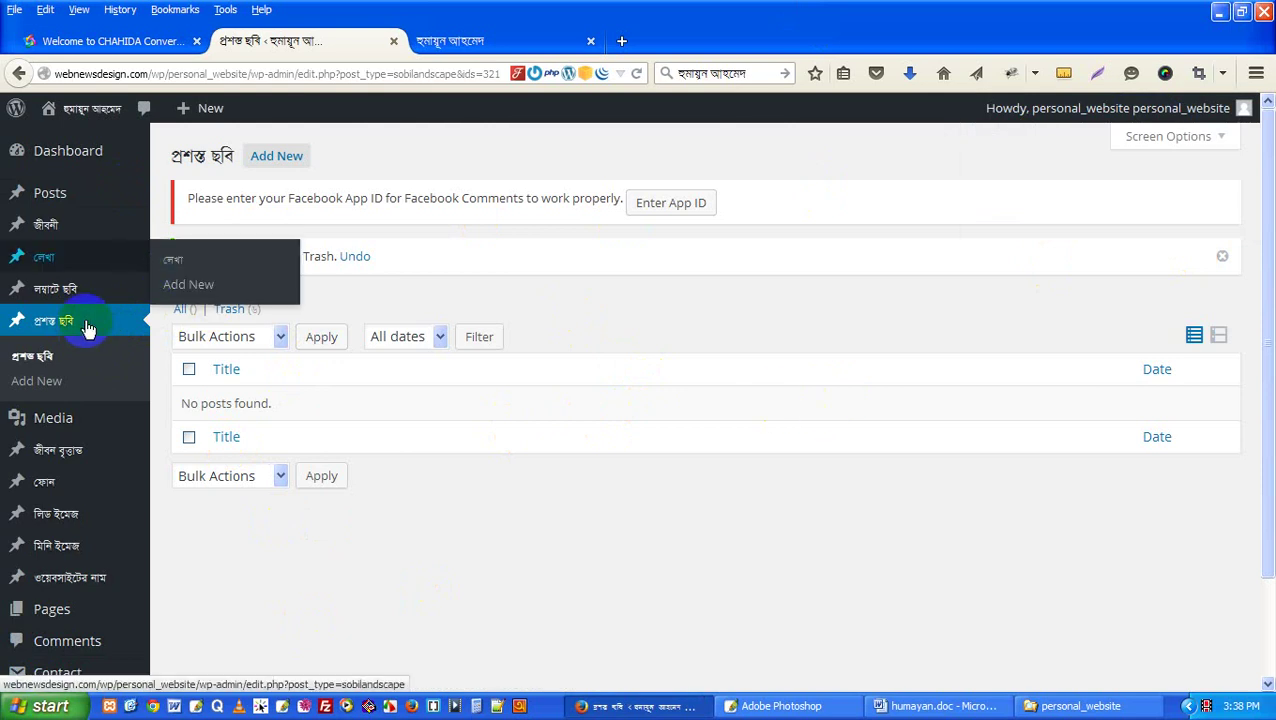
pyautogui.moveTo(57, 300)
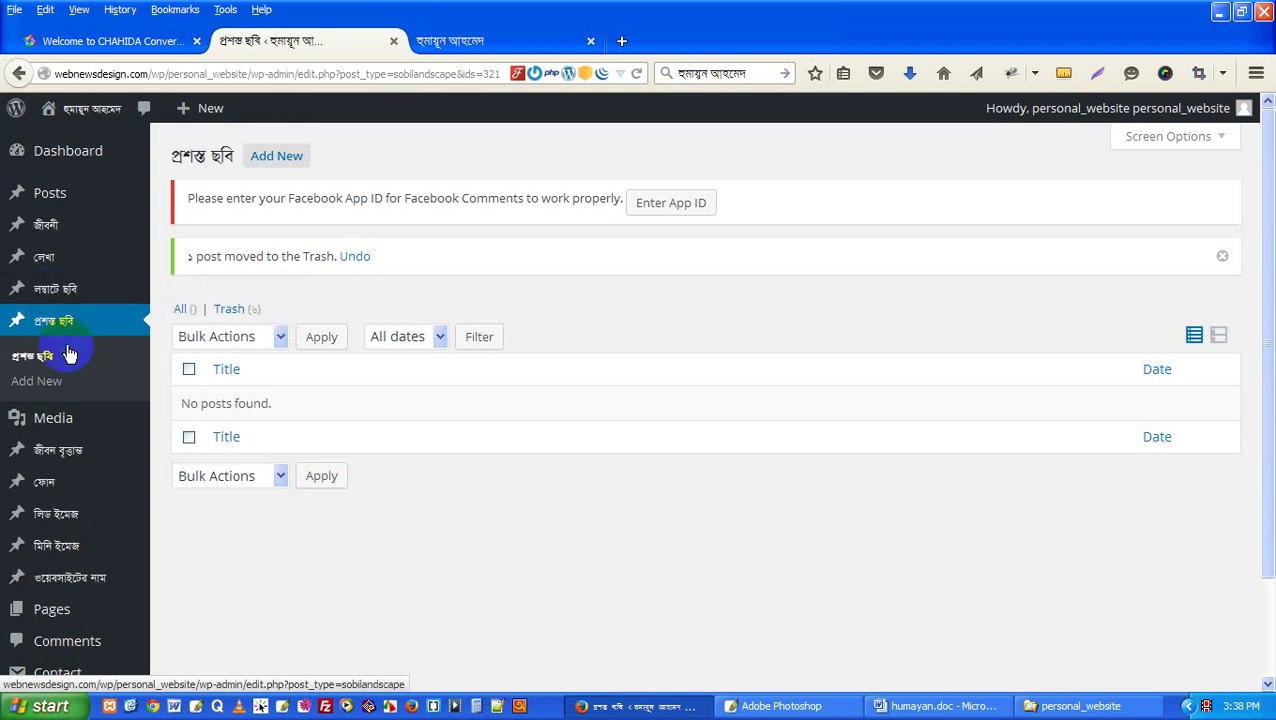
pyautogui.click(60, 325)
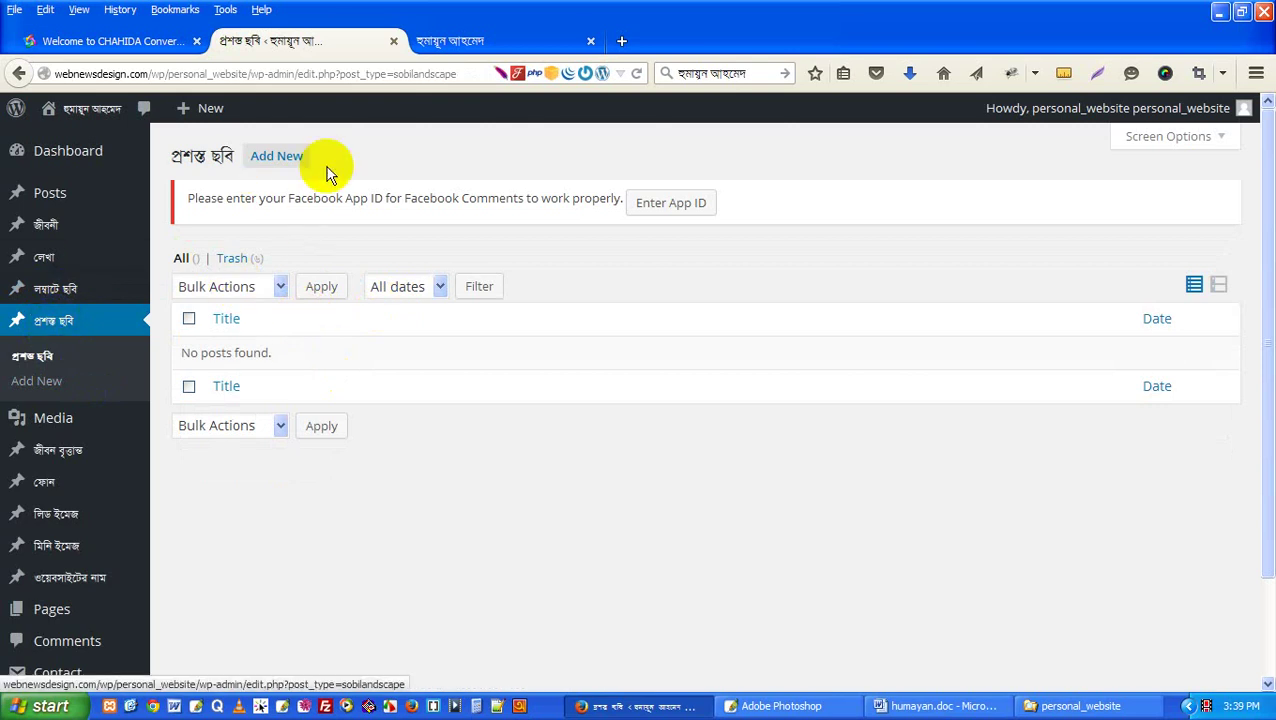
pyautogui.click(277, 157)
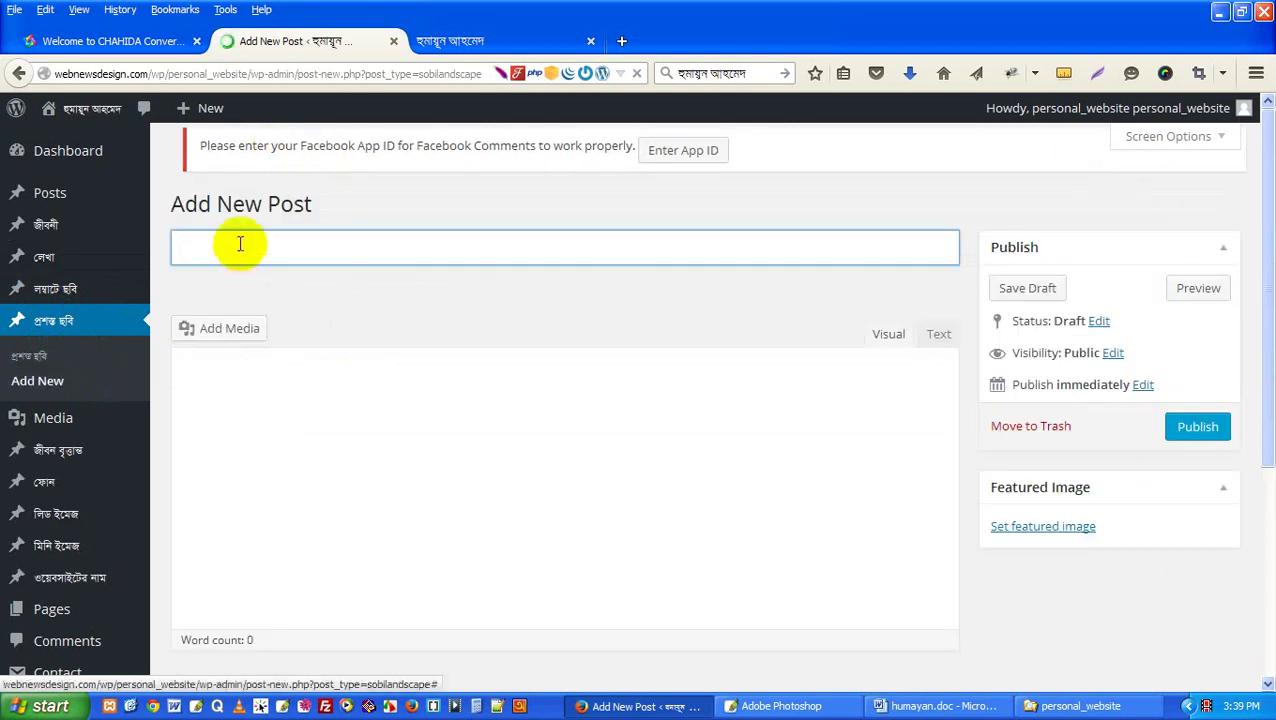
# Step: Copy "অন্যরকম কিছু ছবি..." from the Bangla font converter page and enter it as the new post's title
pyautogui.click(230, 262)
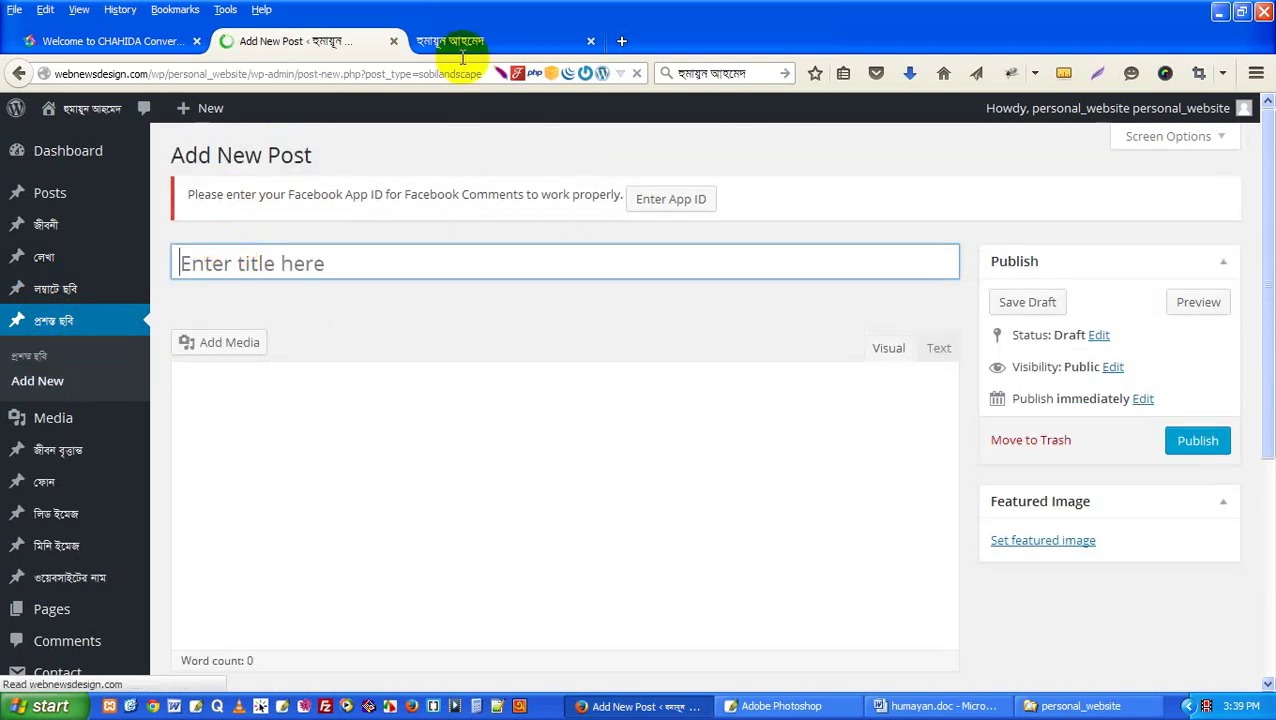
pyautogui.hotkey('ctrl', 'shift', 'Tab')
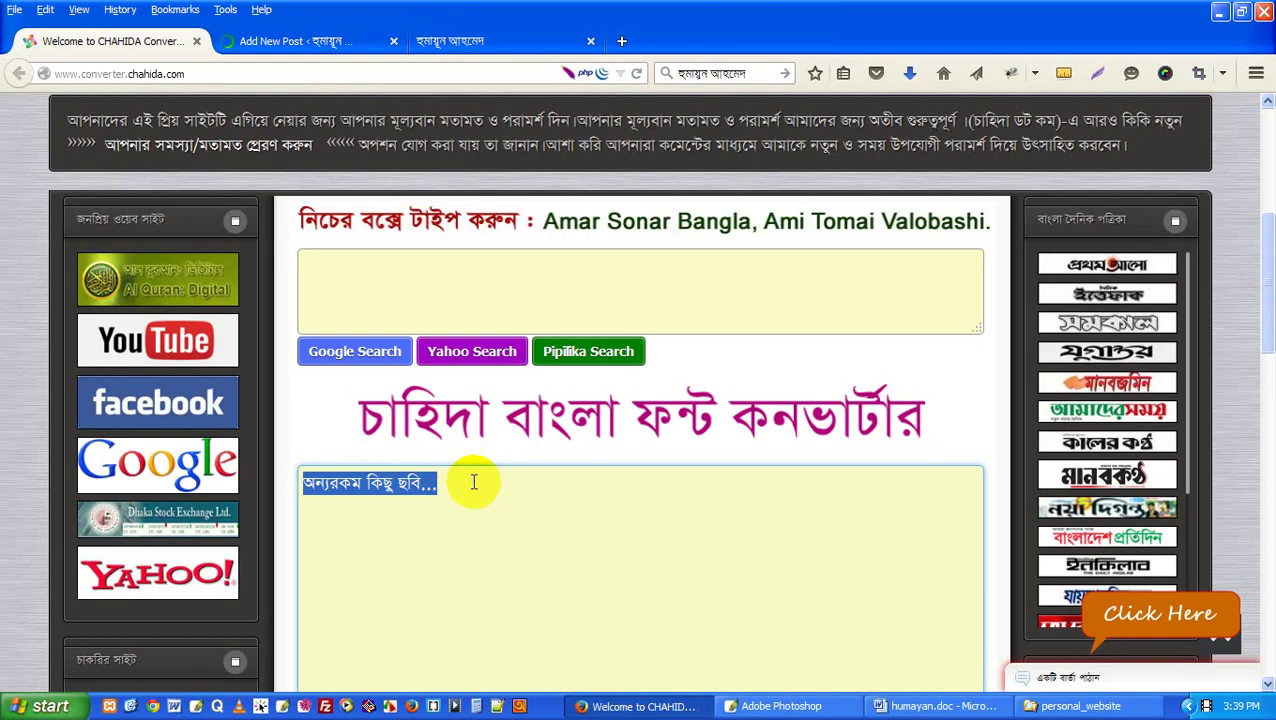
pyautogui.click(278, 42)
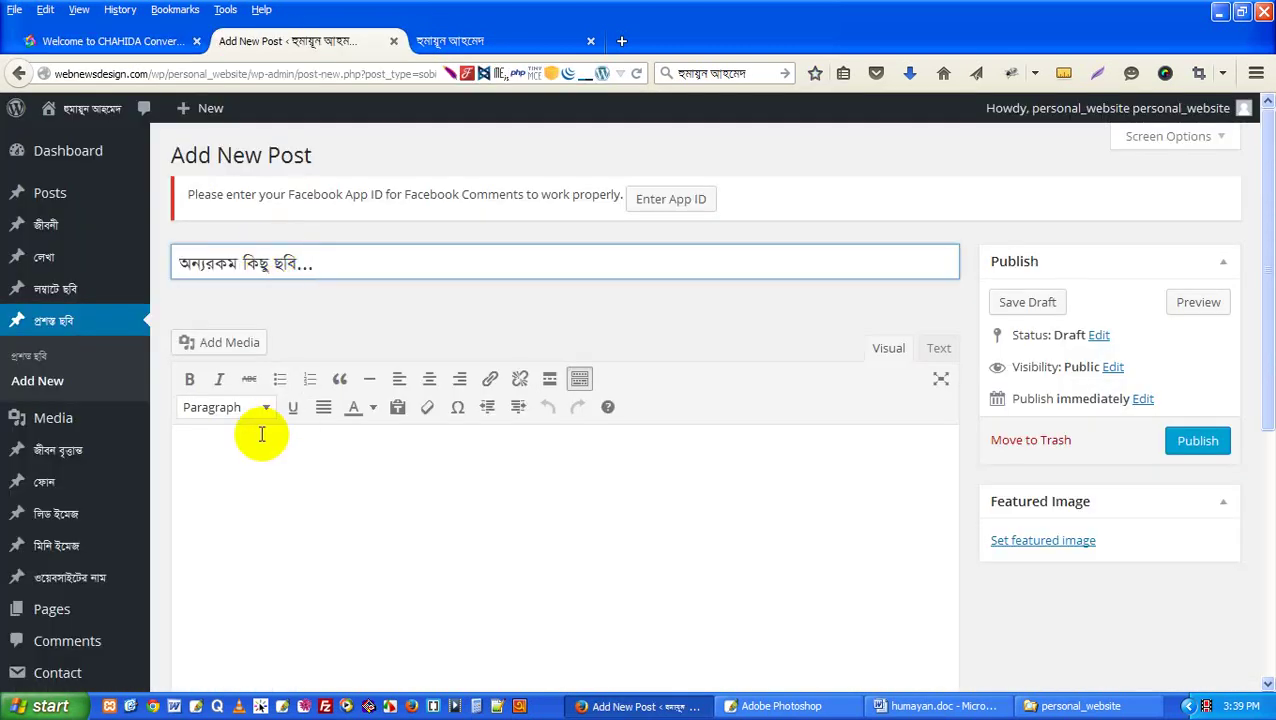
# Step: Start a gallery for the post body and upload Humayun-Ahmed_18.jpg through Humayun-Ahmed_23.jpg to it
pyautogui.click(261, 434)
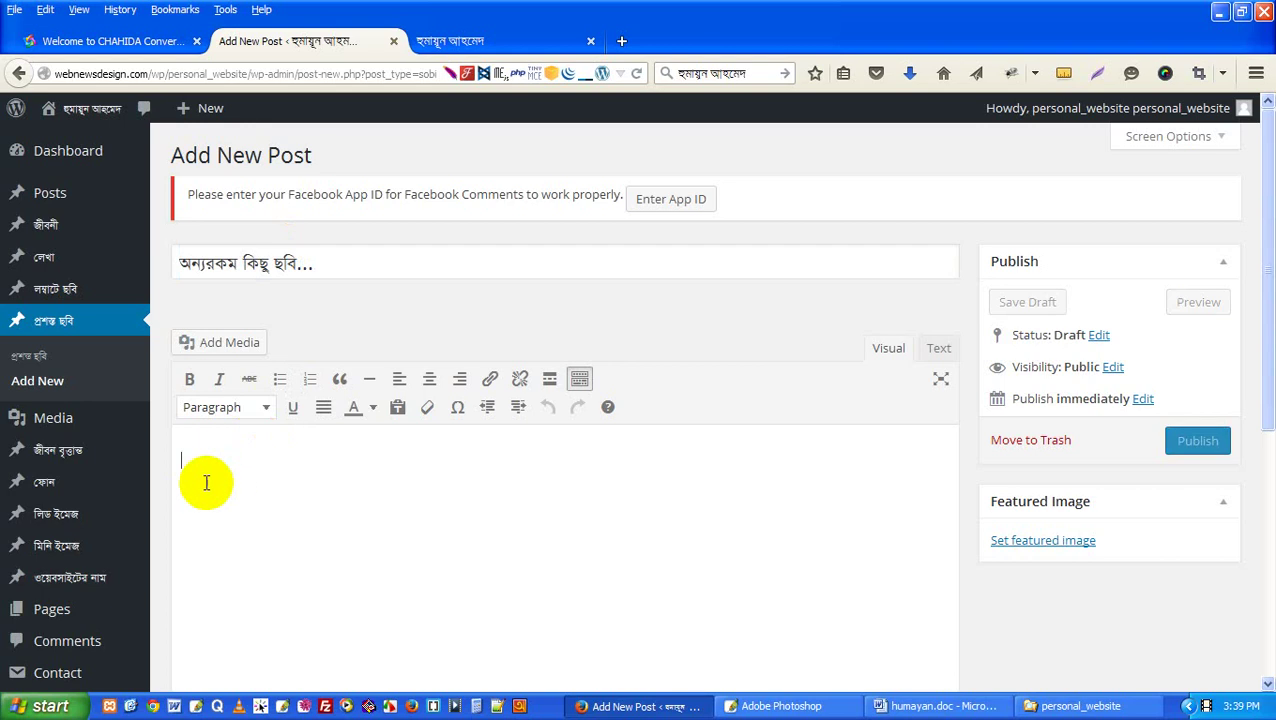
pyautogui.click(237, 345)
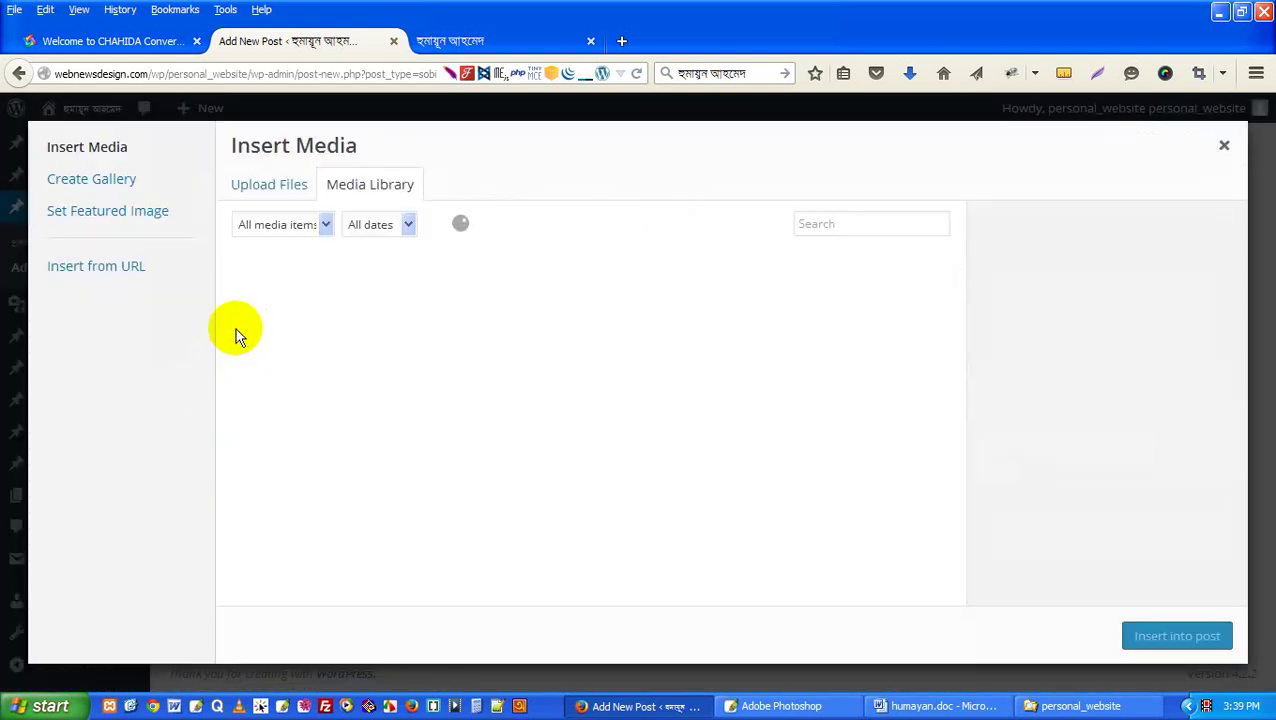
pyautogui.click(120, 181)
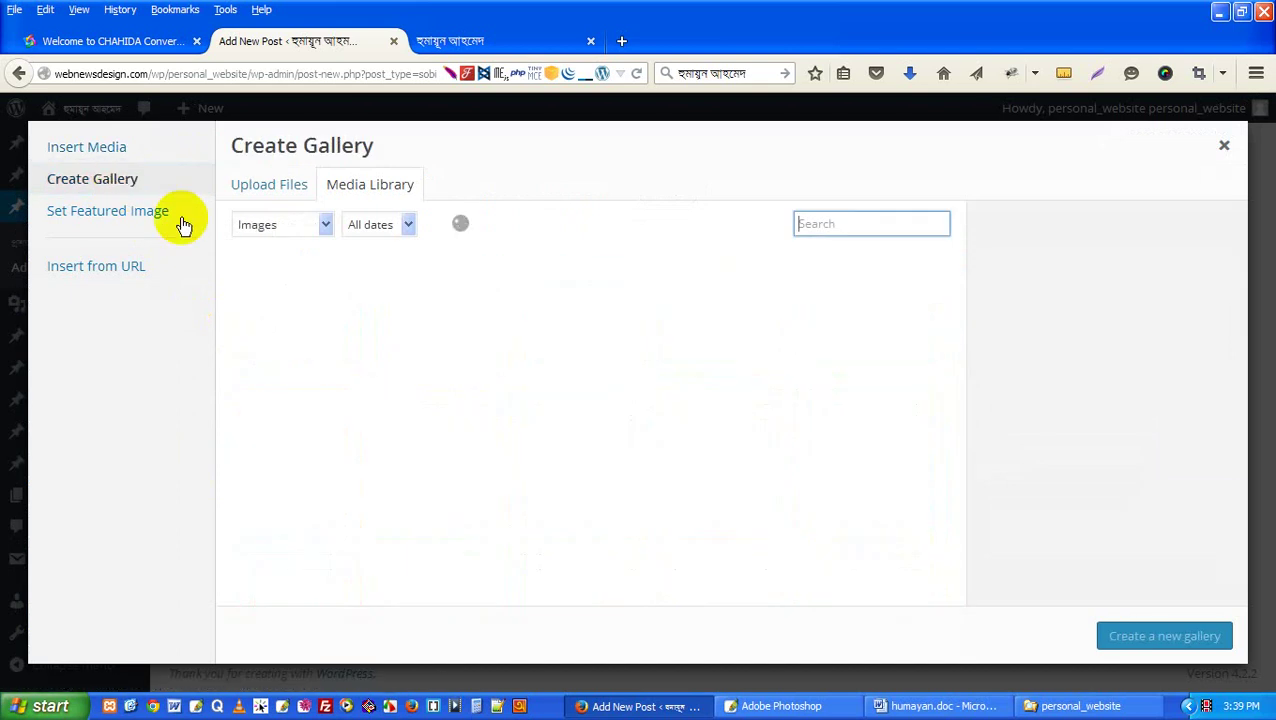
pyautogui.click(293, 196)
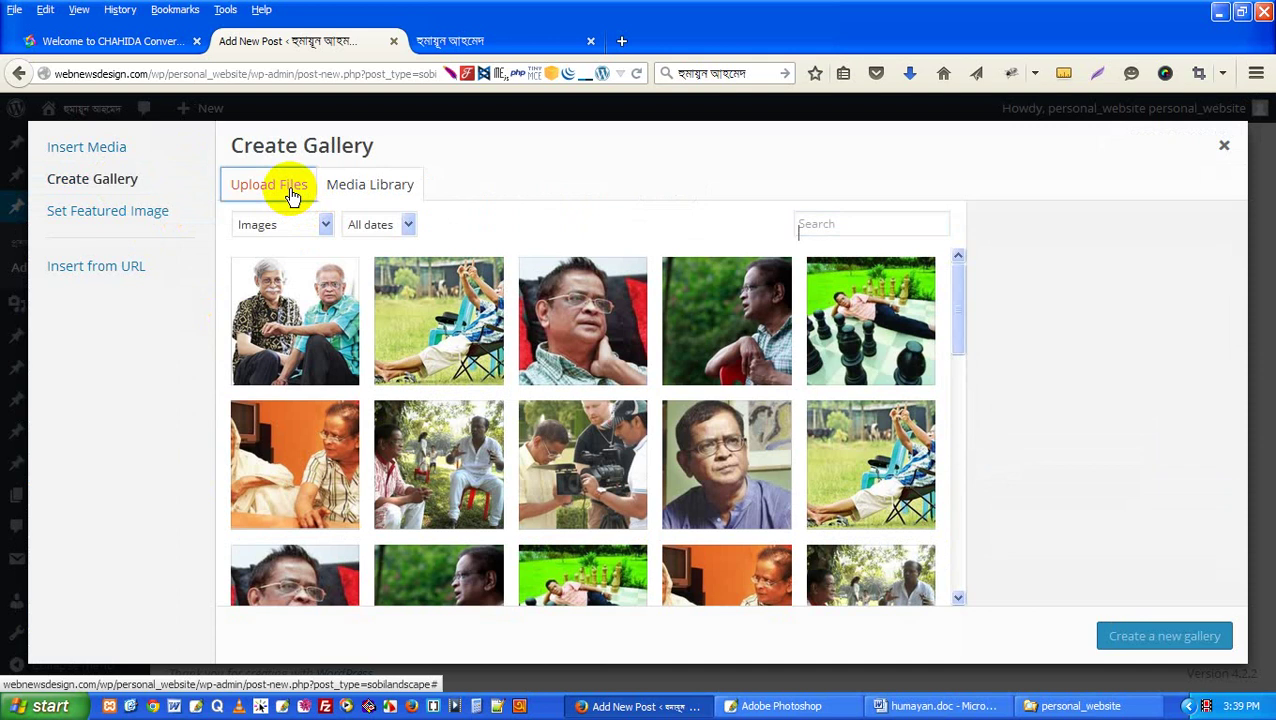
pyautogui.click(681, 418)
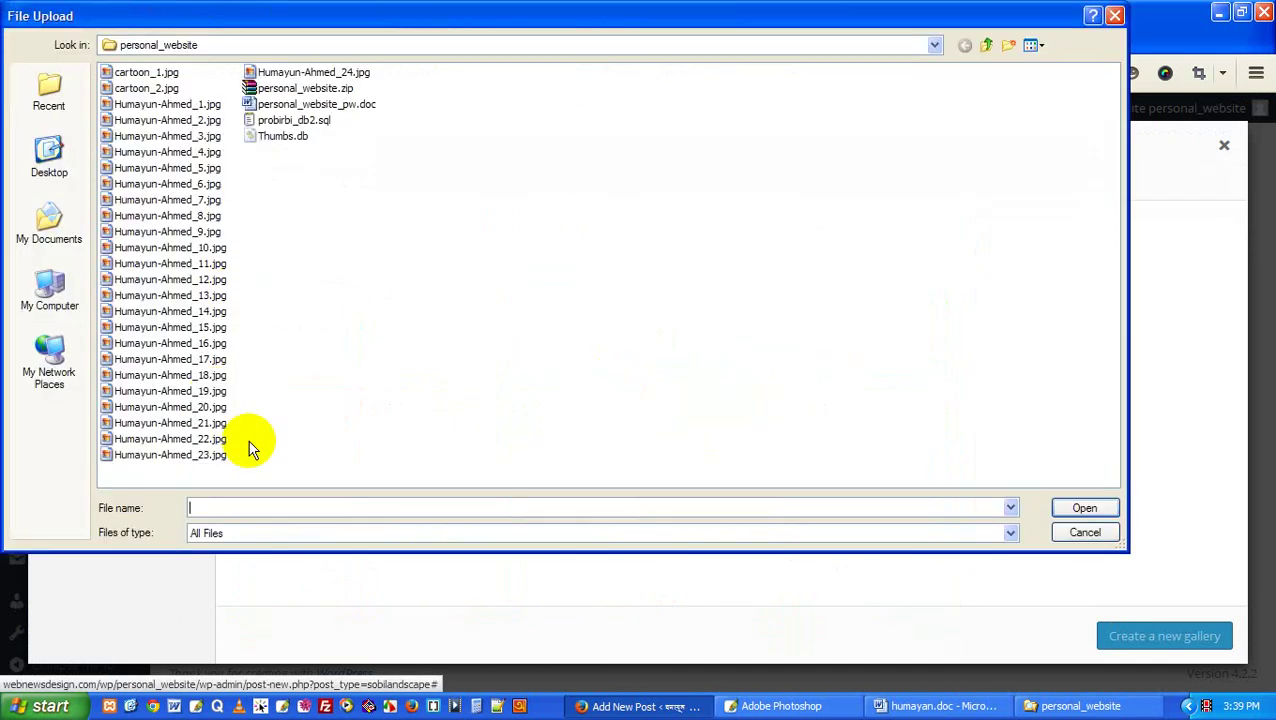
pyautogui.moveTo(250, 462); pyautogui.dragTo(110, 372)
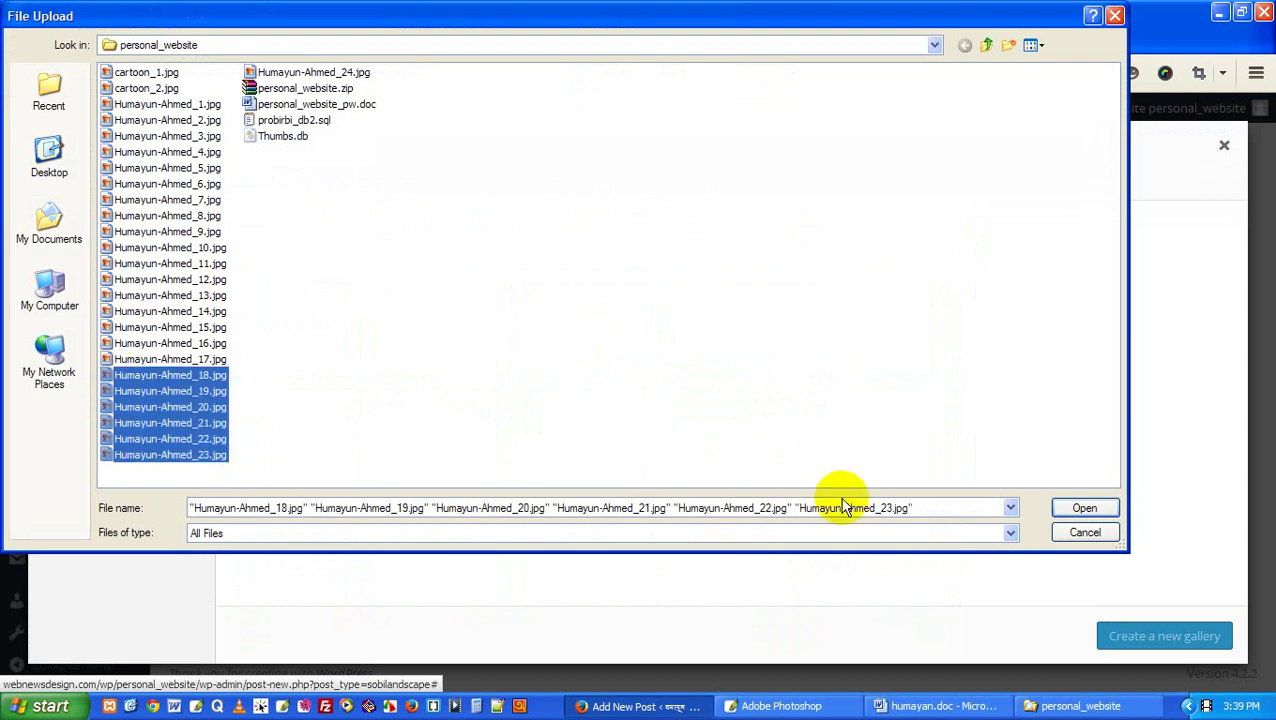
pyautogui.click(1071, 510)
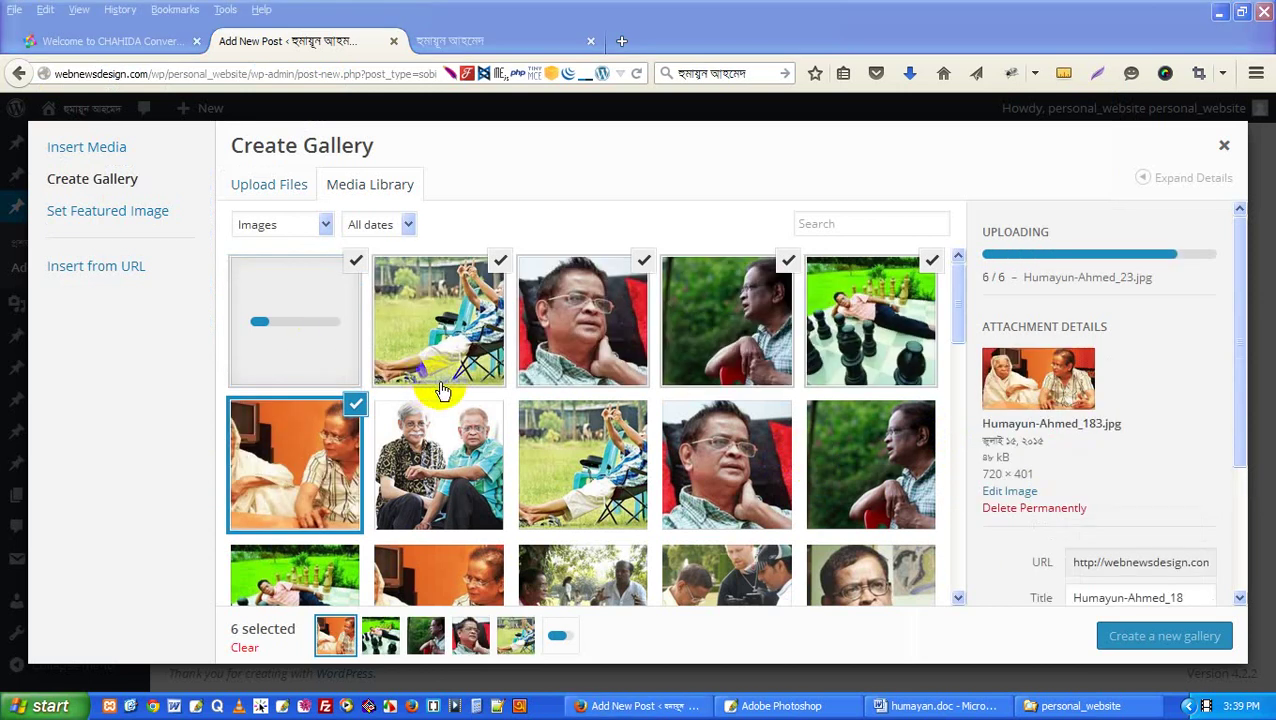
pyautogui.click(655, 186)
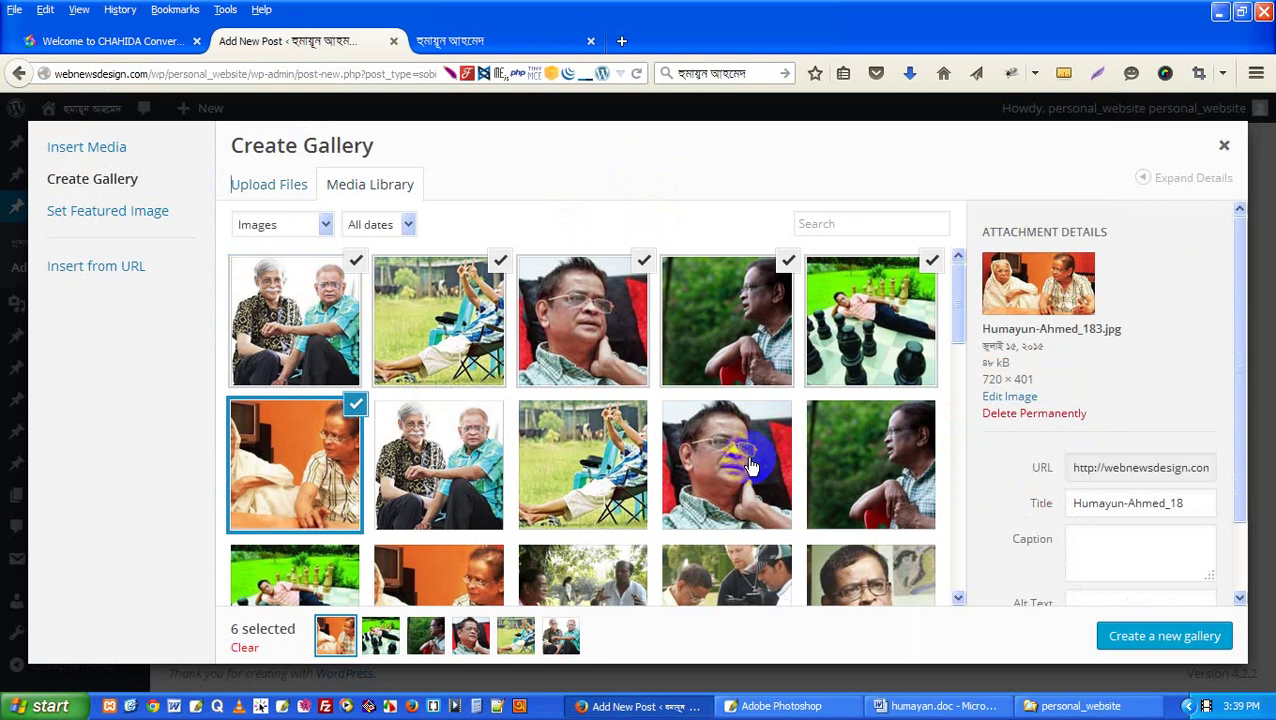
# Step: Create the gallery from the six uploaded images and set its columns to 4
pyautogui.click(1183, 648)
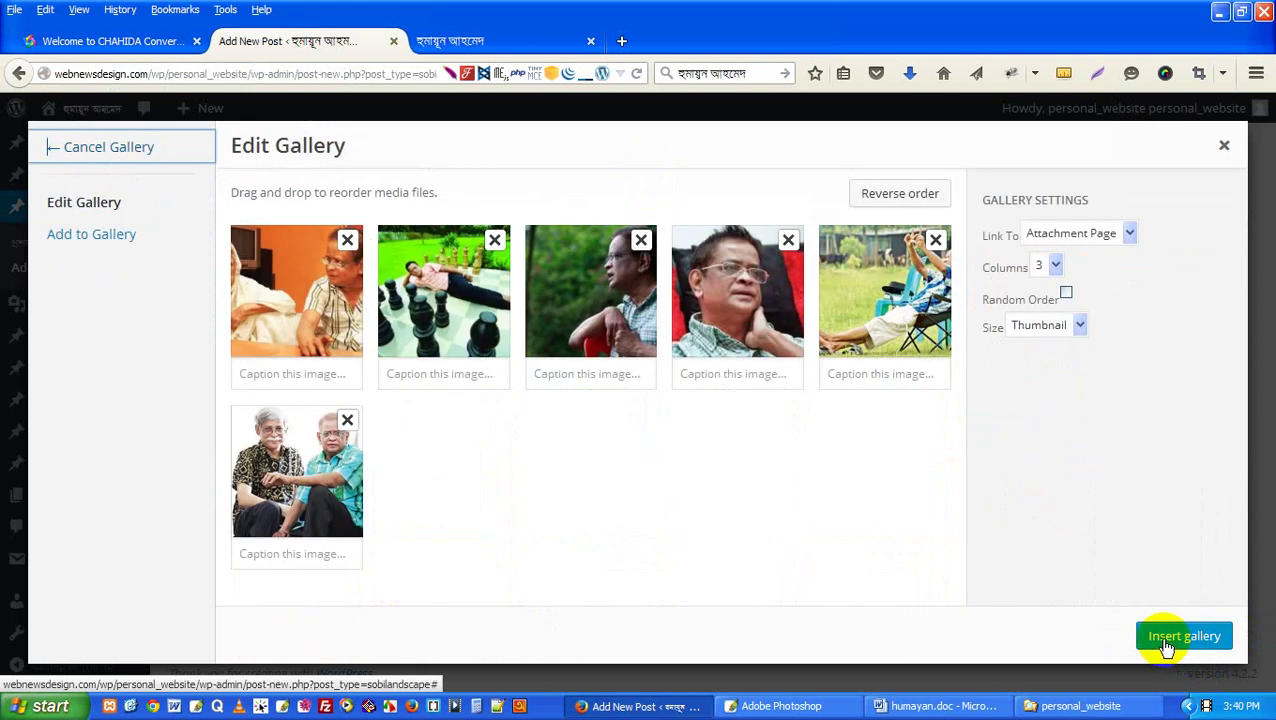
pyautogui.click(1056, 267)
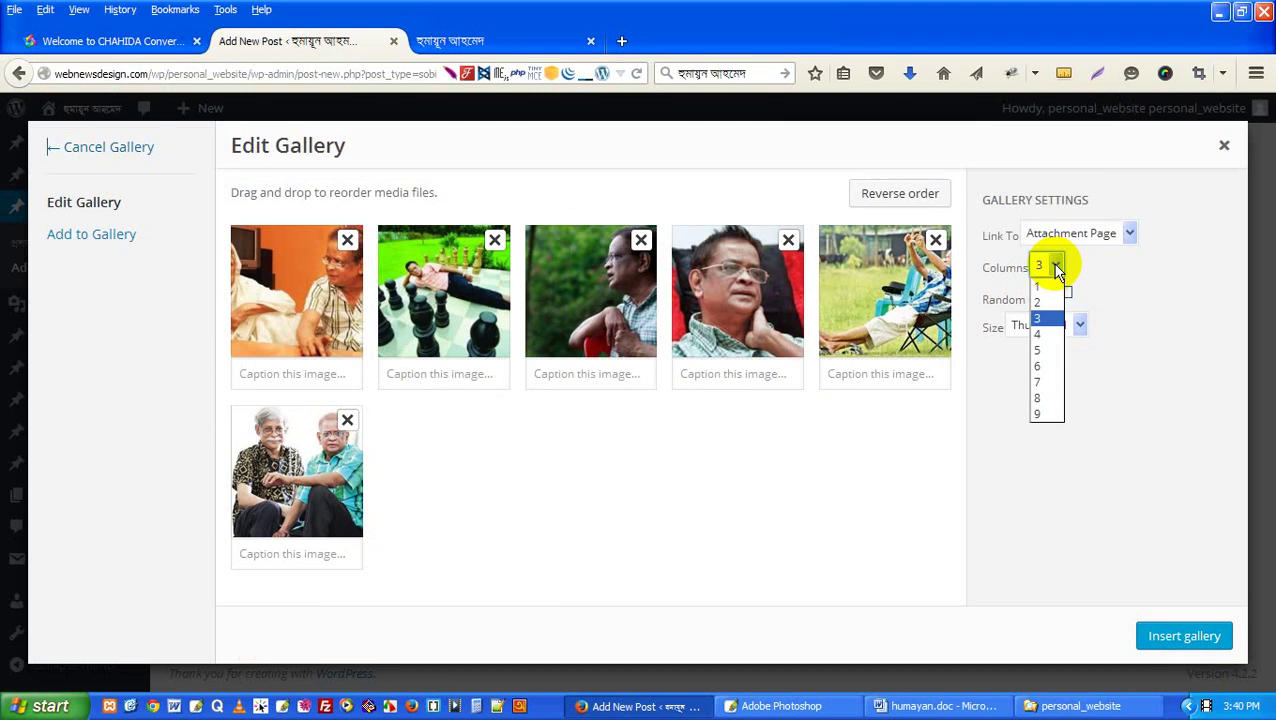
pyautogui.click(1045, 335)
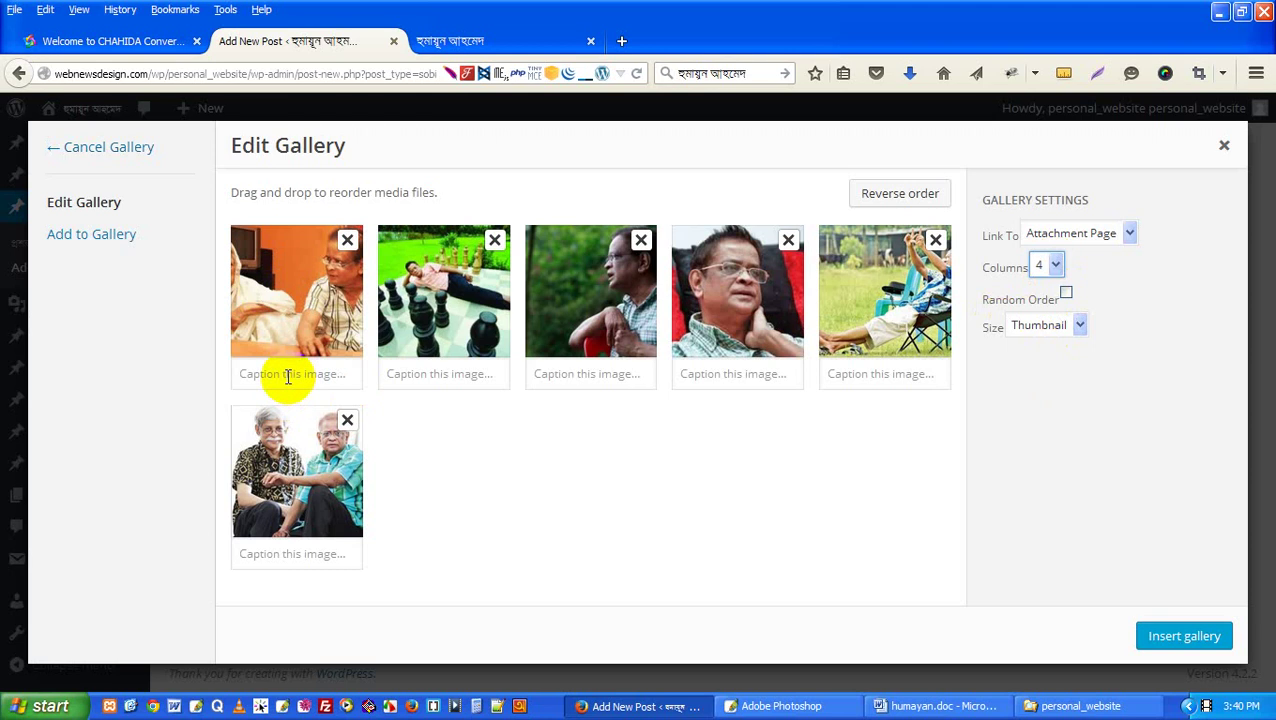
# Step: Write the caption text "ক্যাপশন লেখার জায়গা..." on a new line in the Bangla font converter page and copy it
pyautogui.click(510, 45)
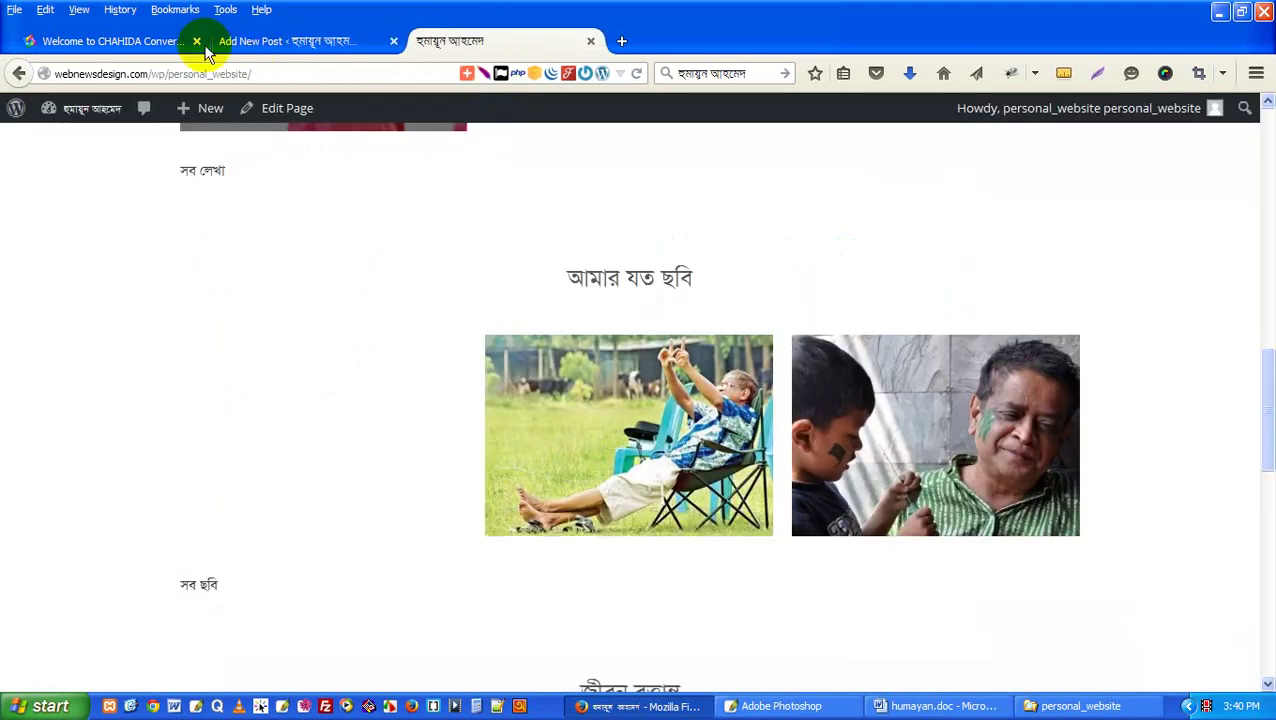
pyautogui.click(137, 45)
pyautogui.press('Down')
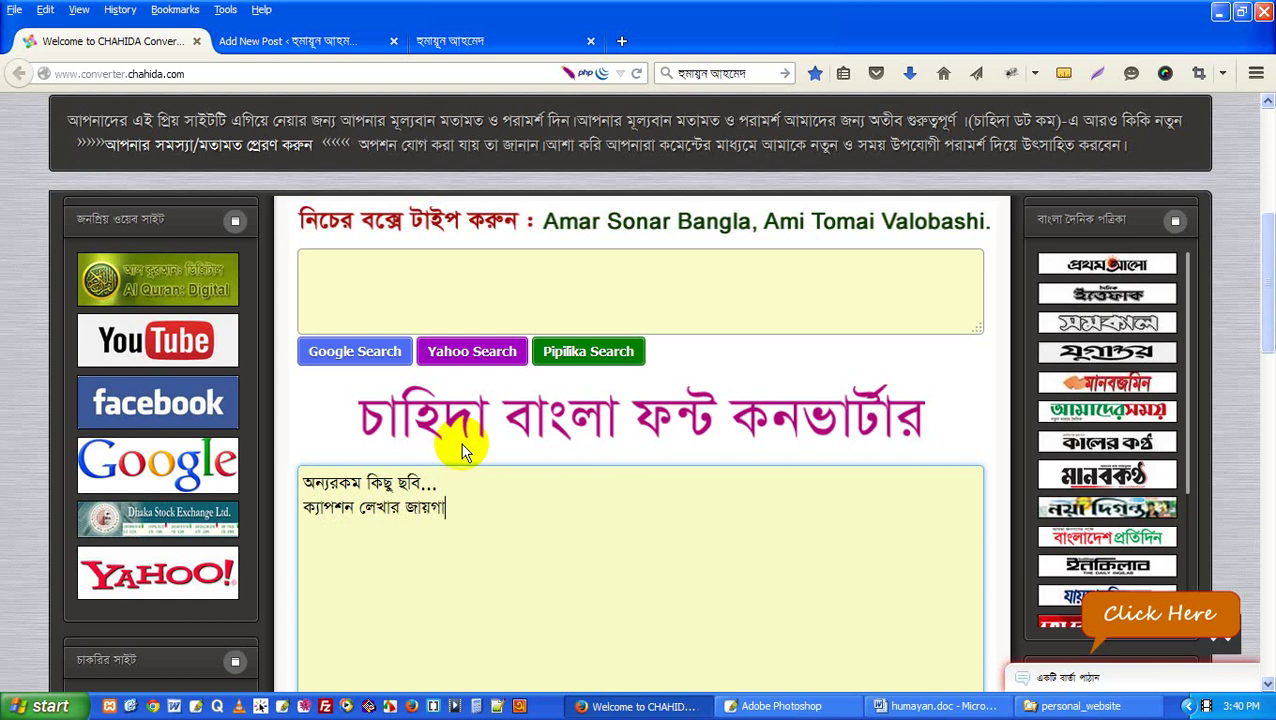
pyautogui.hotkey('shift', 'End')
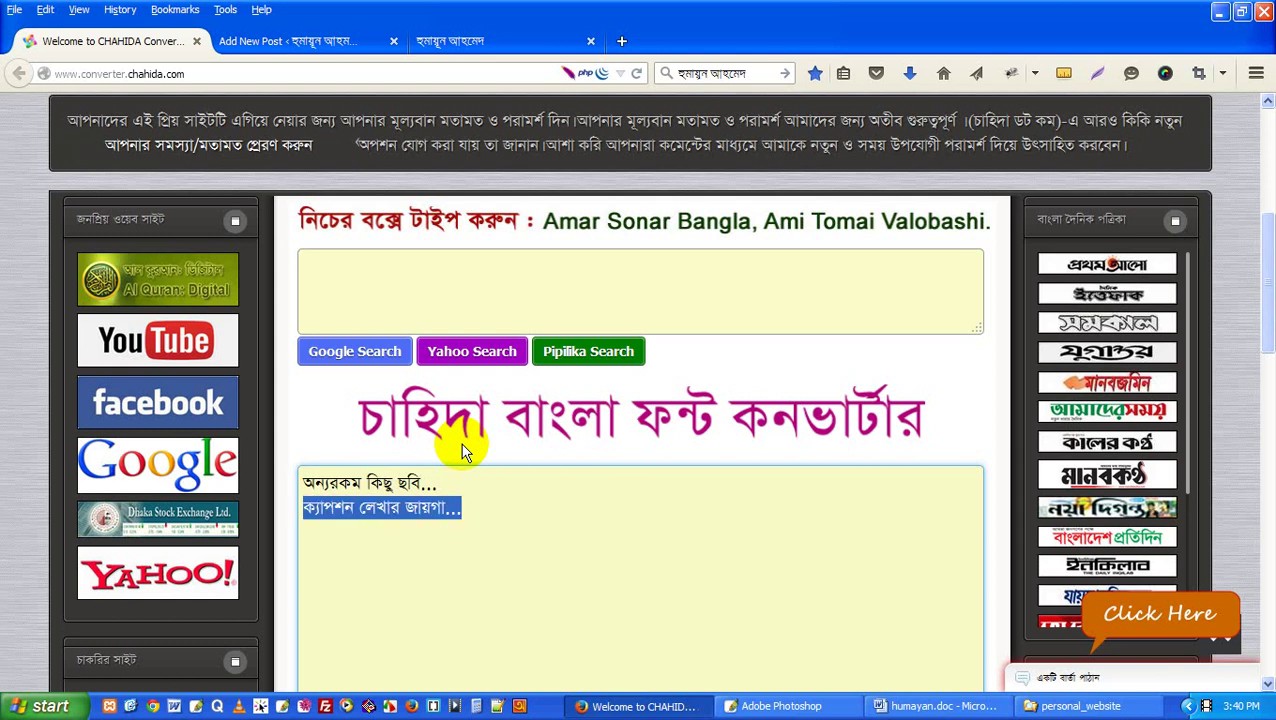
# Step: Caption the first three gallery images "ক্যাপশন লেখার জায়গা..." and insert the gallery into the post
pyautogui.click(323, 40)
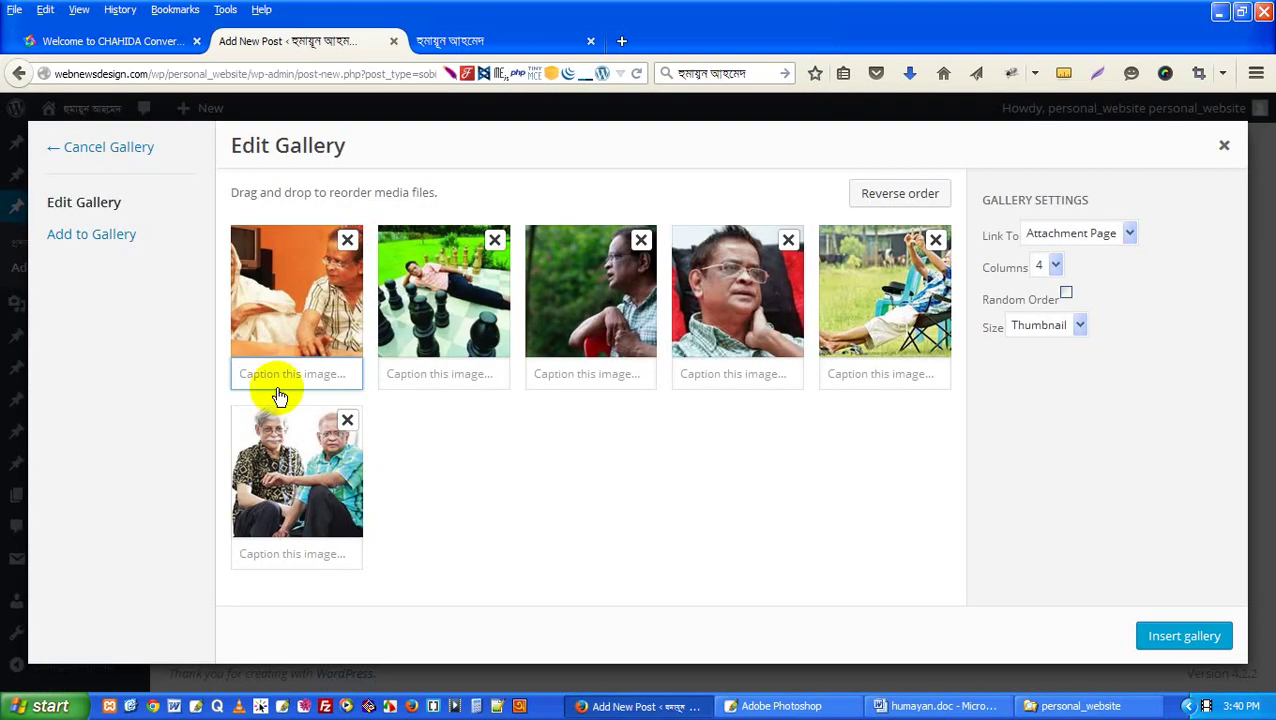
pyautogui.write('ক্যাপশন লেখার জায়গা...')
pyautogui.click(421, 378)
pyautogui.write('ক্যাপশন লেখার জায়গা...')
pyautogui.click(598, 374)
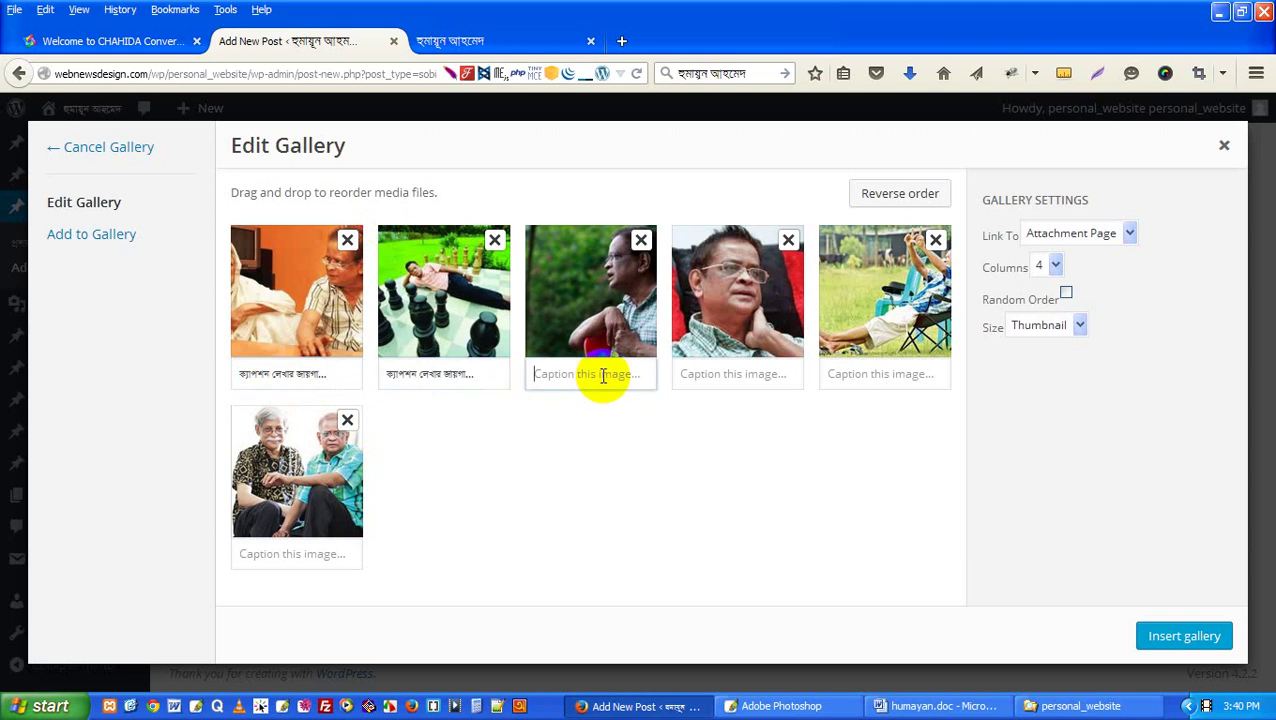
pyautogui.write('ক্যাপশন লেখার জায়গা...')
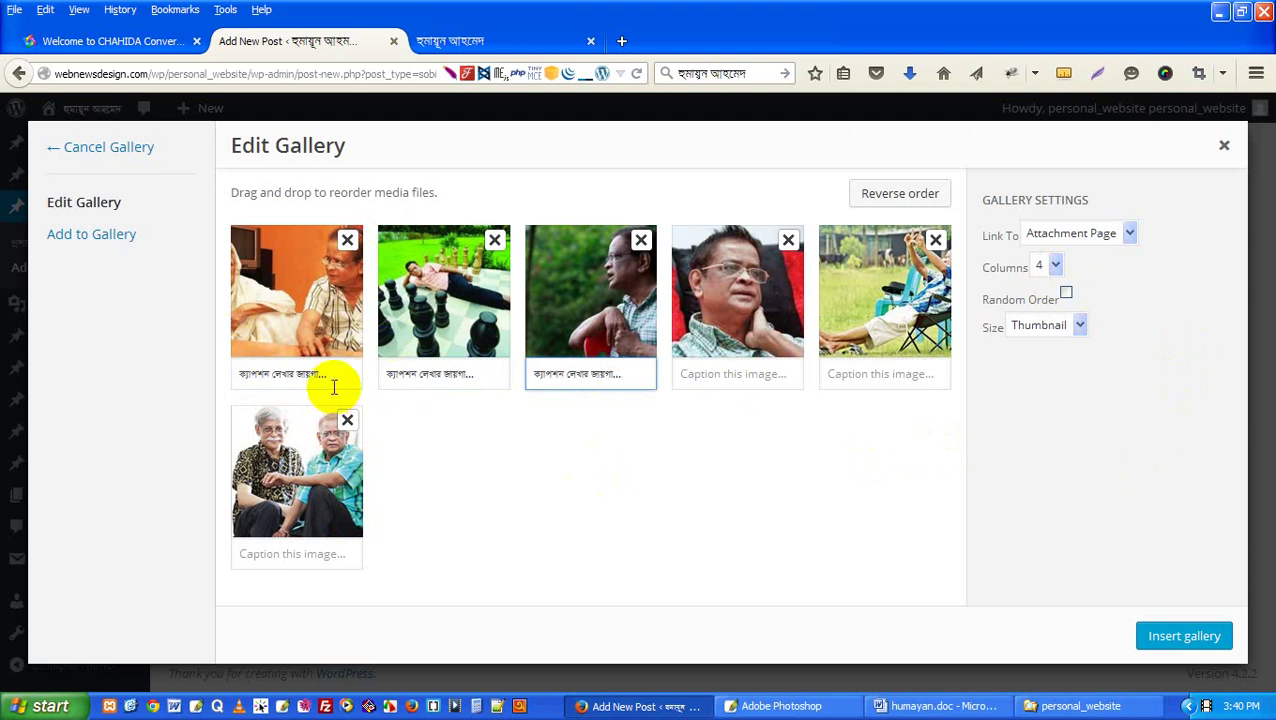
pyautogui.click(1211, 642)
pyautogui.click(1181, 624)
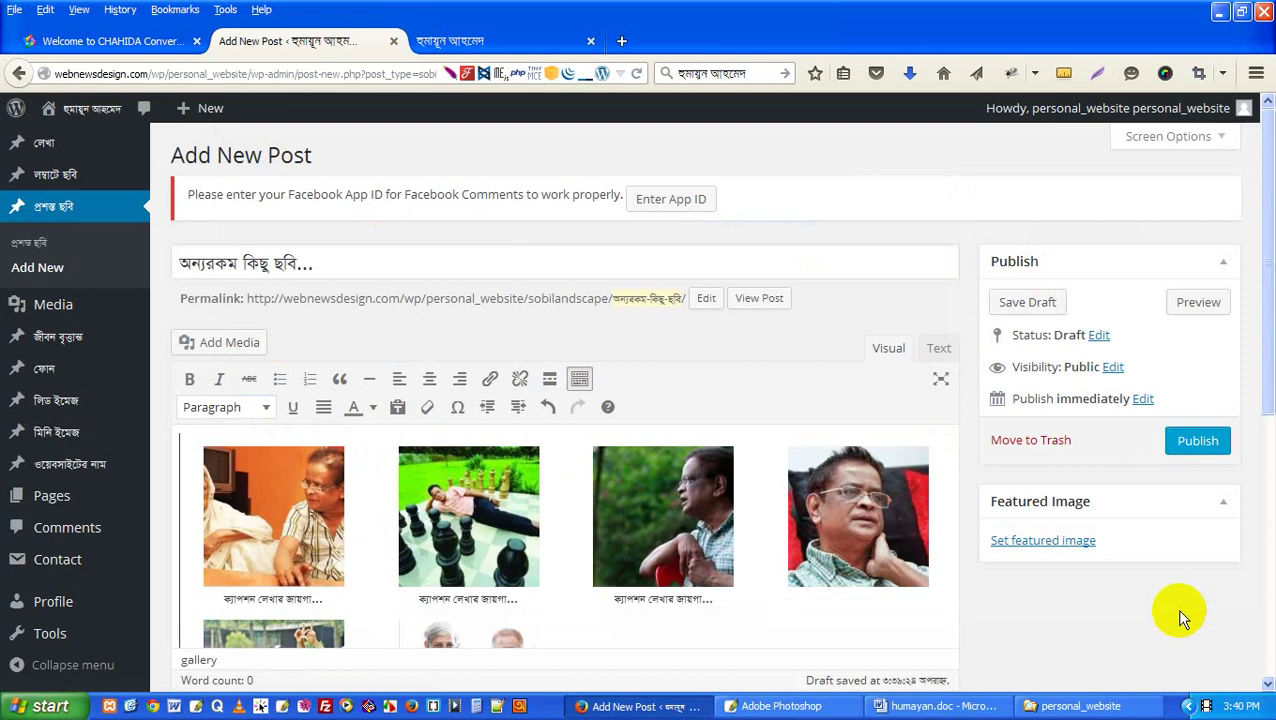
# Step: Start choosing the post's featured image and check the existing photos under আমার যত ছবি on the website's front page
pyautogui.click(1058, 548)
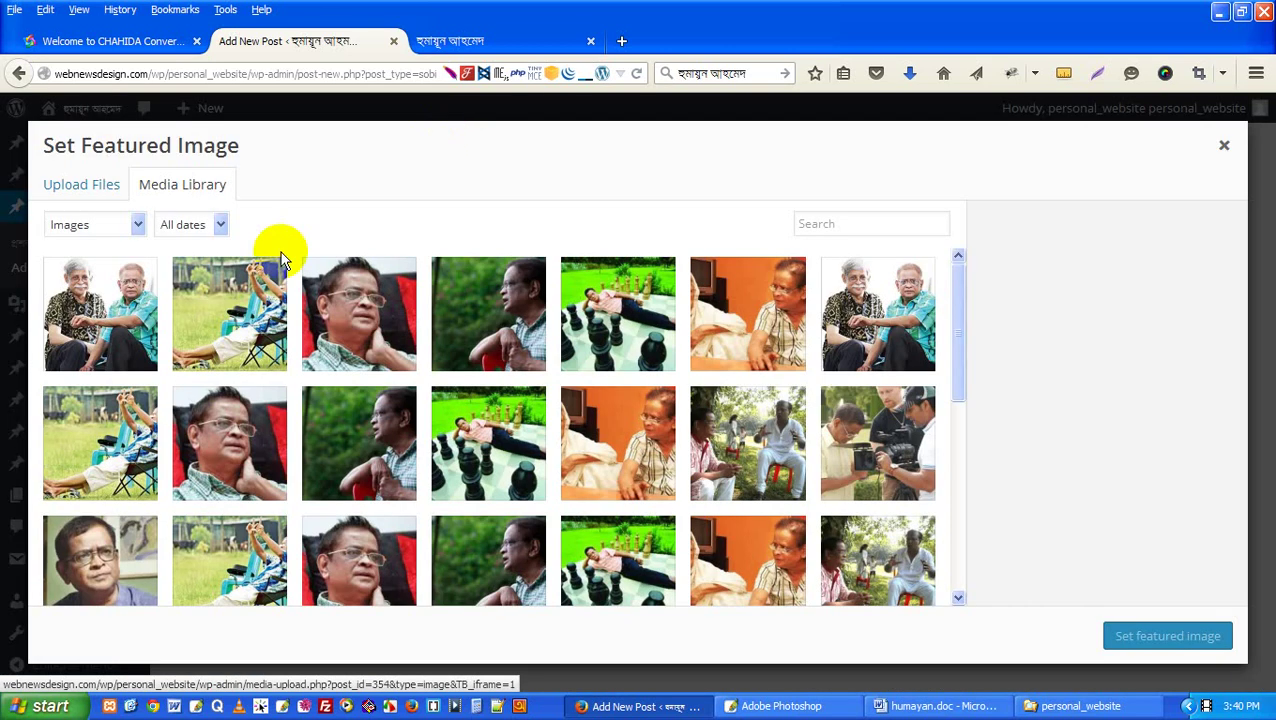
pyautogui.click(530, 33)
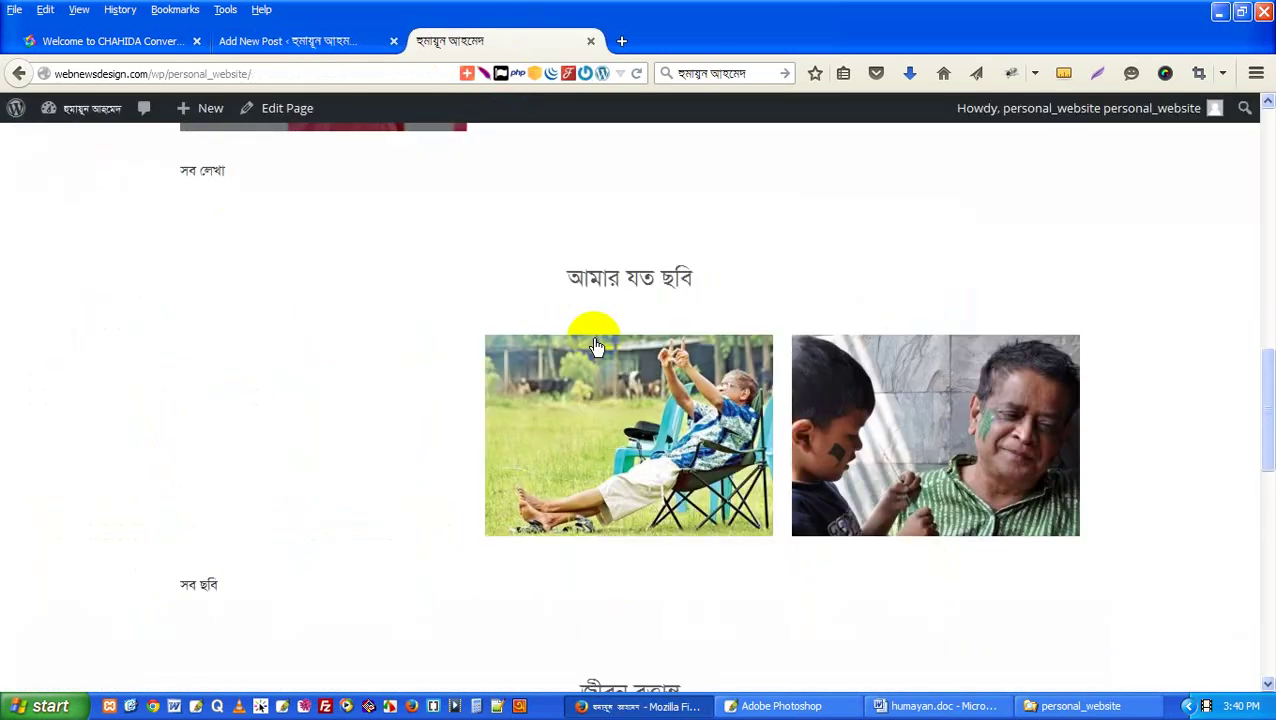
pyautogui.scroll(5, 590, 315)
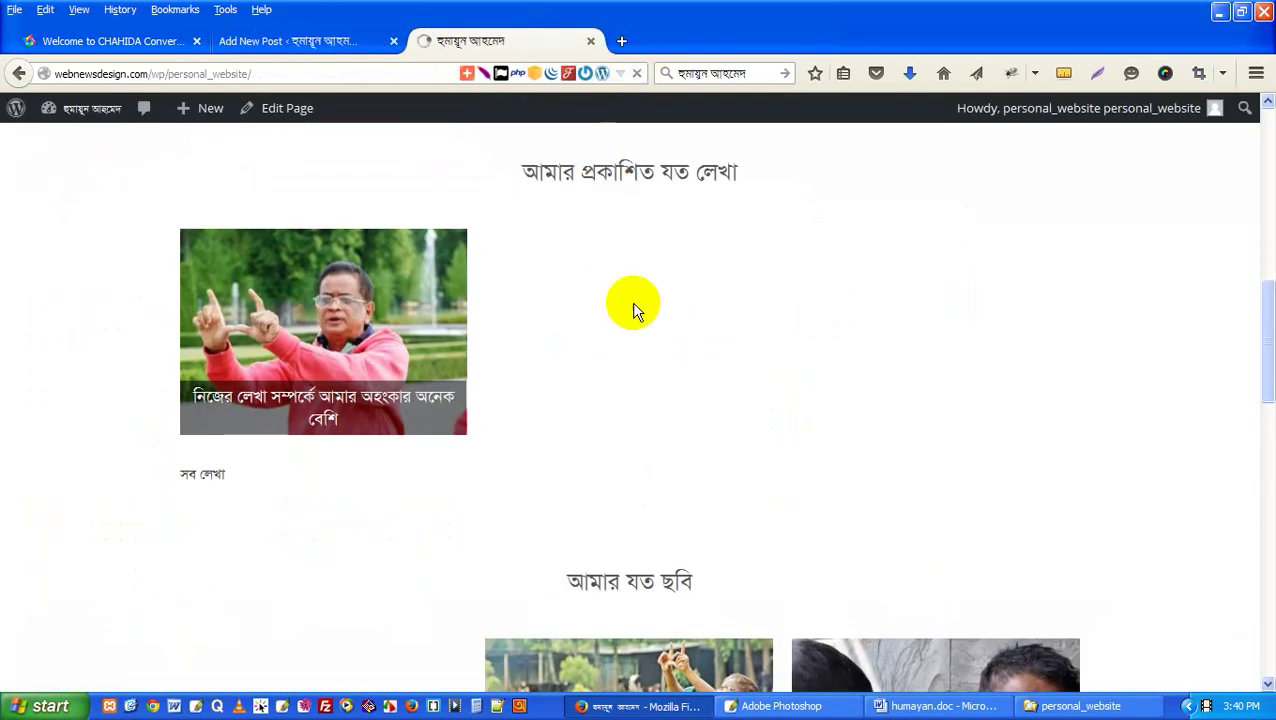
pyautogui.scroll(-4, 600, 400)
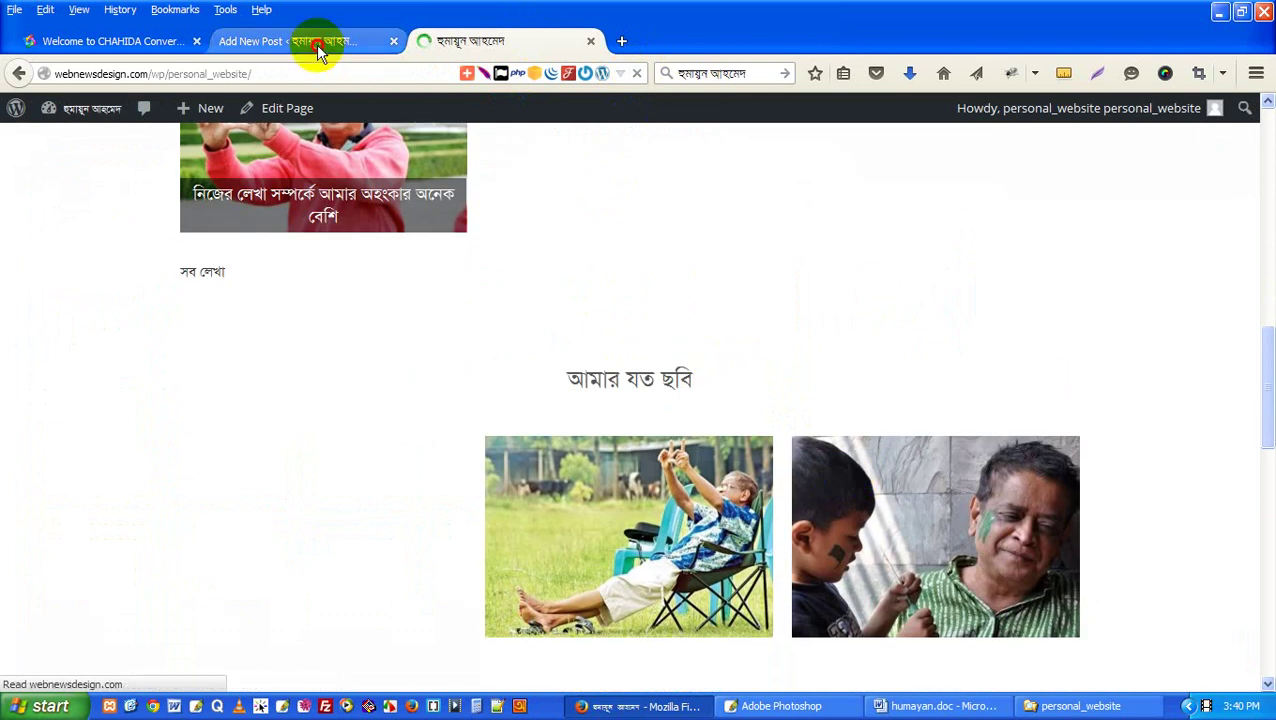
pyautogui.click(318, 50)
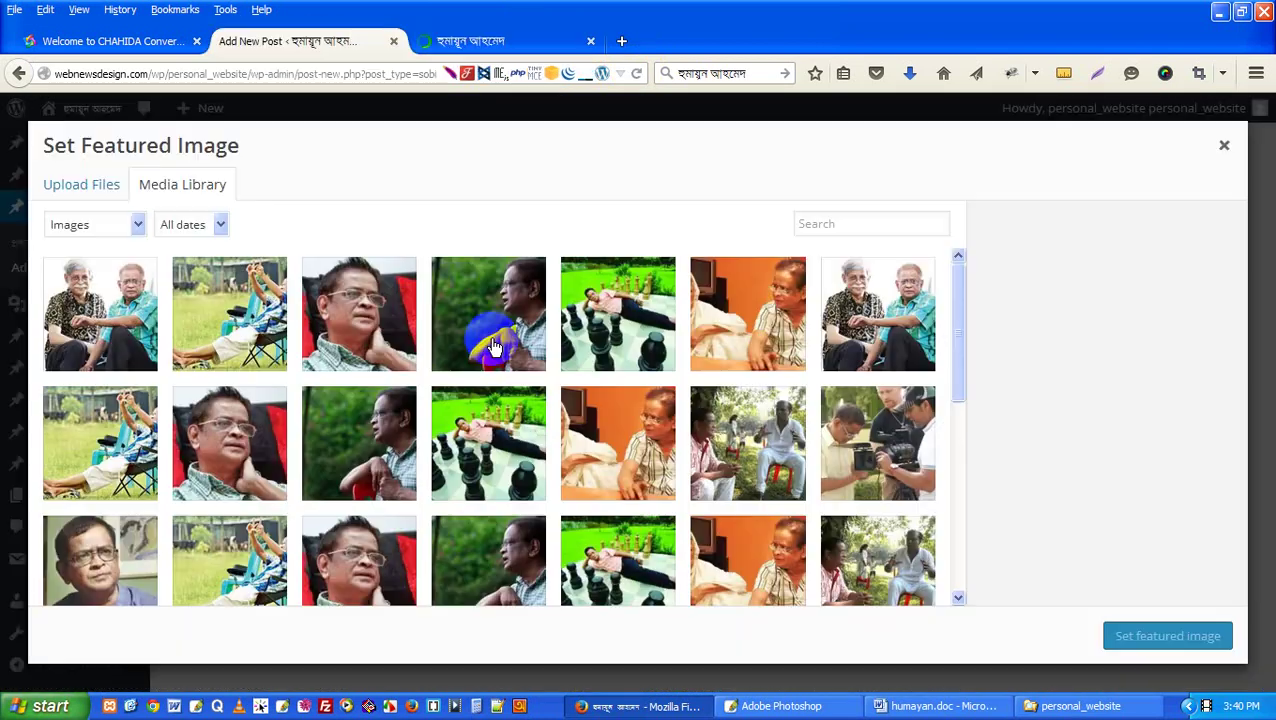
# Step: Upload Humayun-Ahmed_8.jpg, set it as the featured image and publish the post
pyautogui.click(85, 190)
pyautogui.click(628, 435)
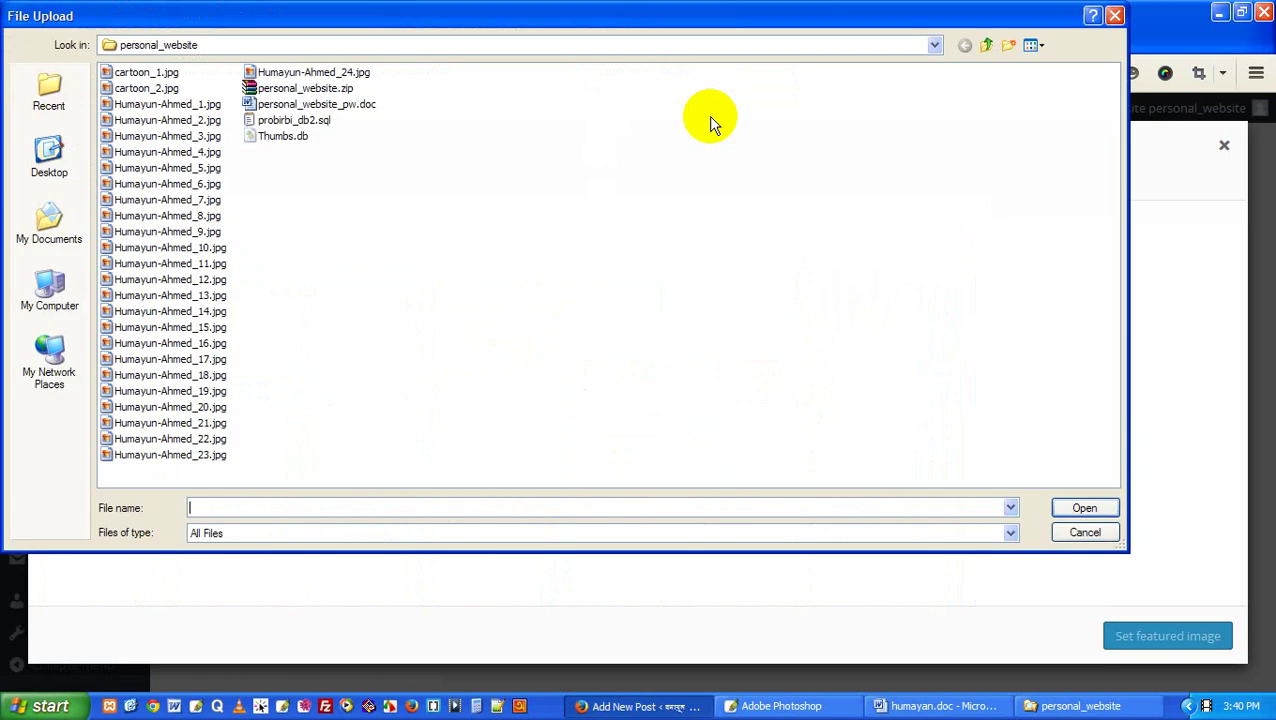
pyautogui.click(1036, 46)
pyautogui.click(1055, 67)
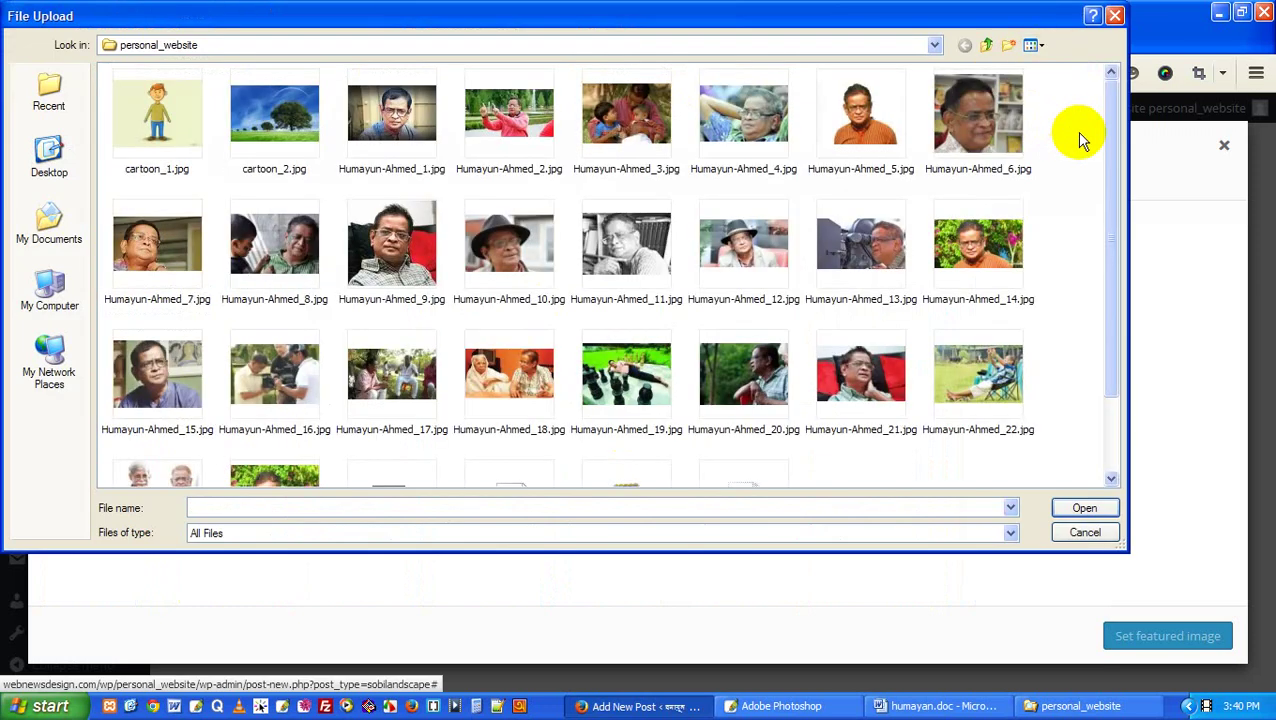
pyautogui.click(300, 240)
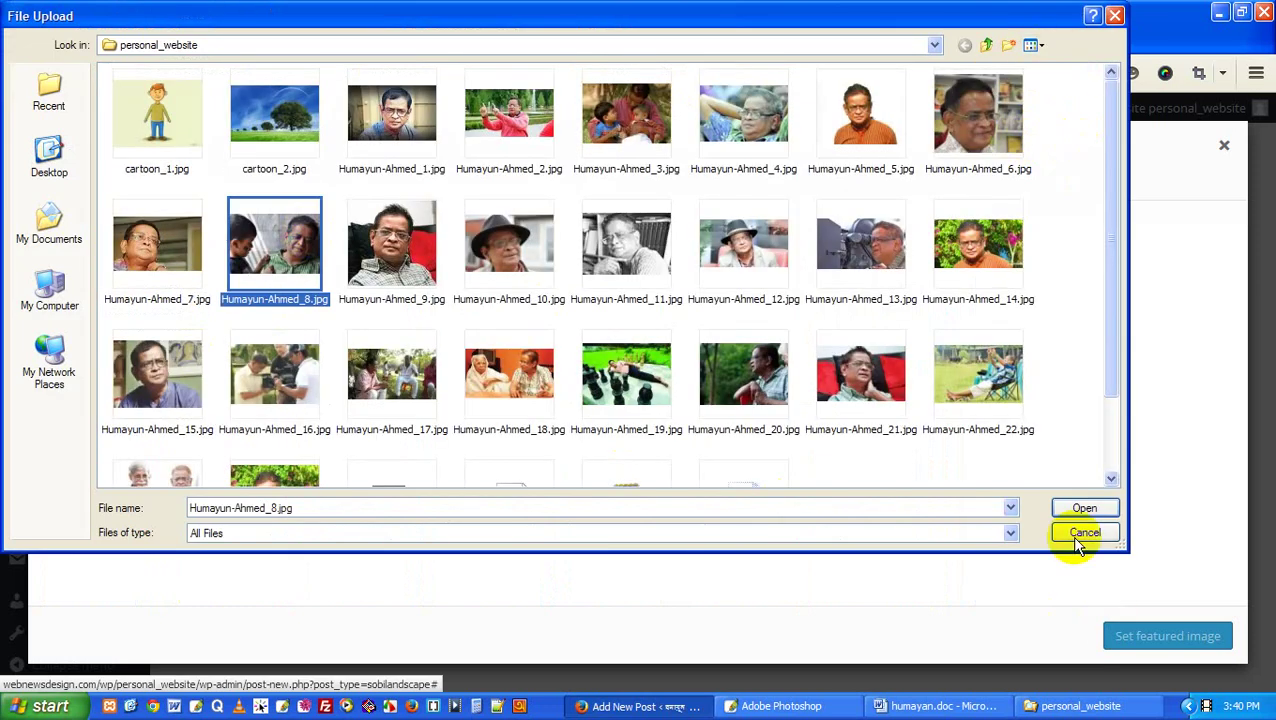
pyautogui.click(1082, 508)
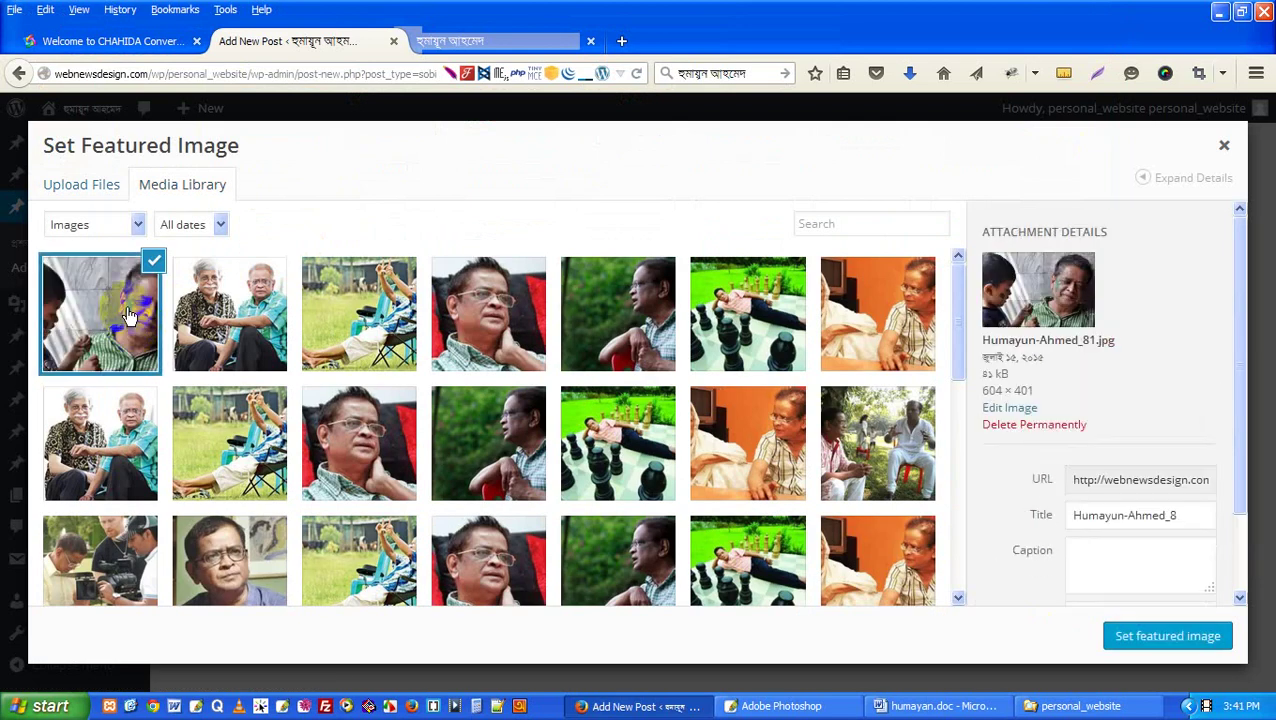
pyautogui.click(1128, 637)
pyautogui.click(1184, 452)
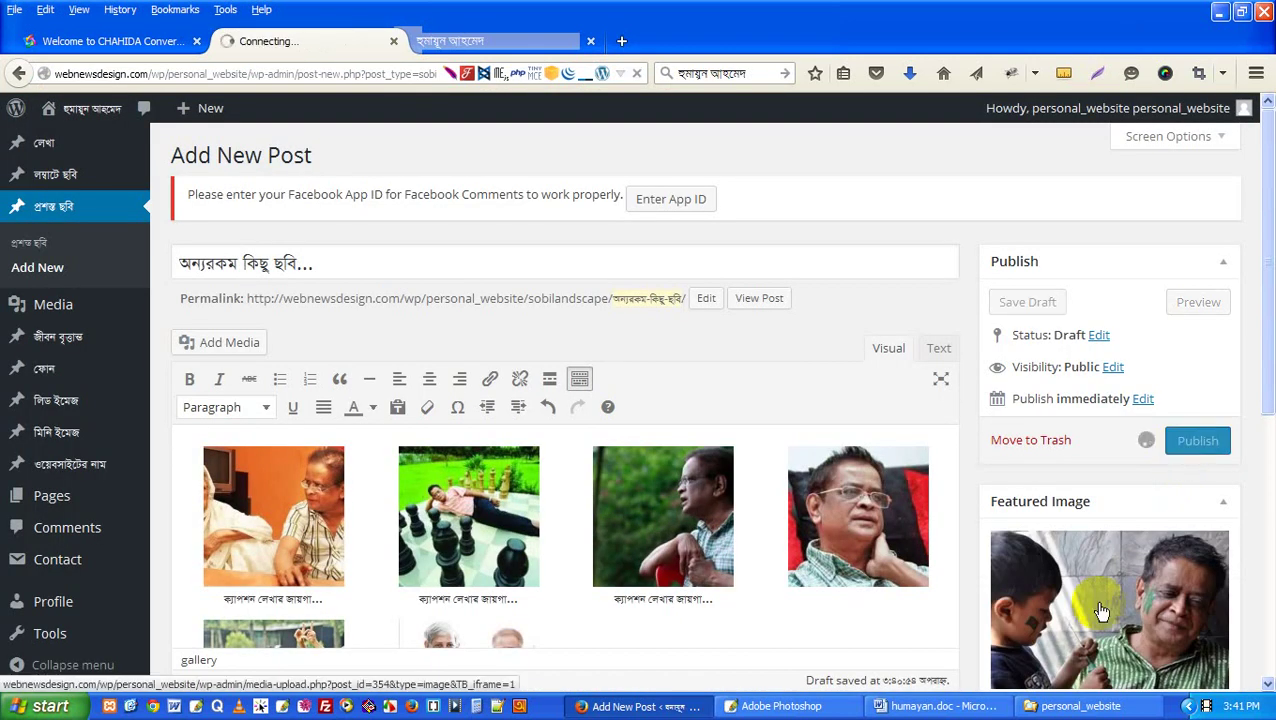
# Step: Open the published post from the website's photo section and review its featured image, title, gallery, share buttons and comment area
pyautogui.click(453, 41)
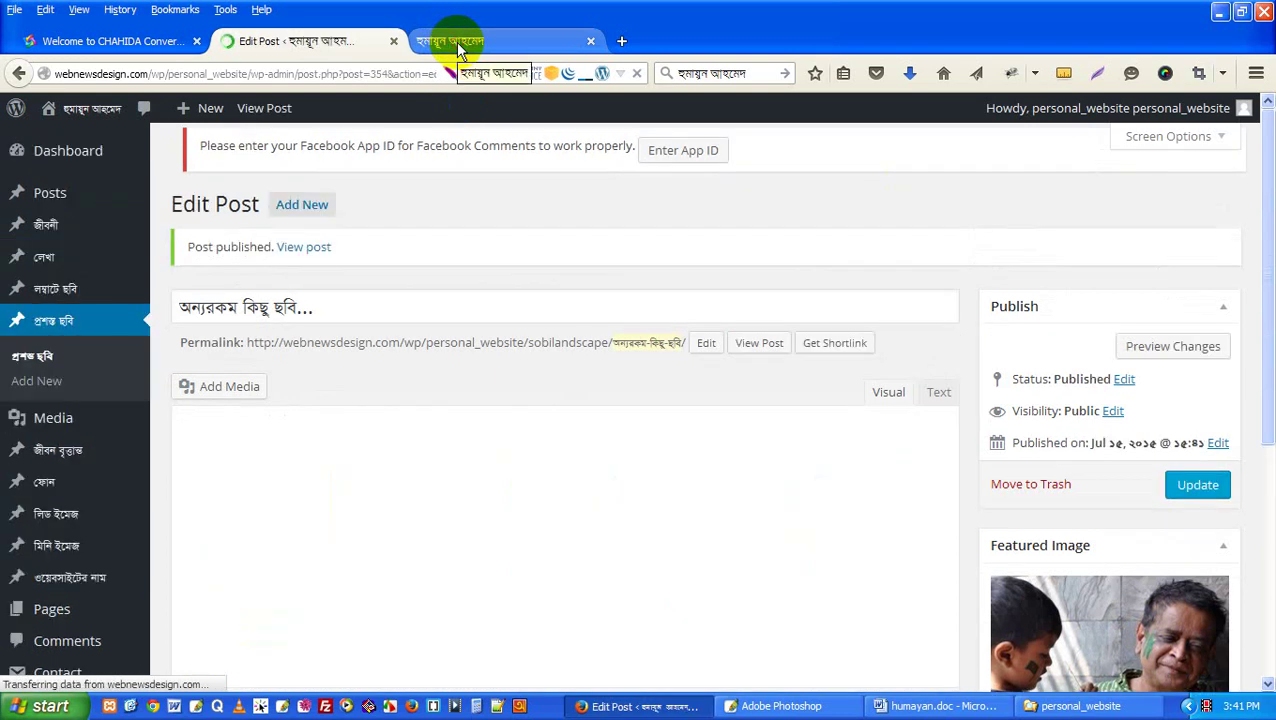
pyautogui.click(456, 42)
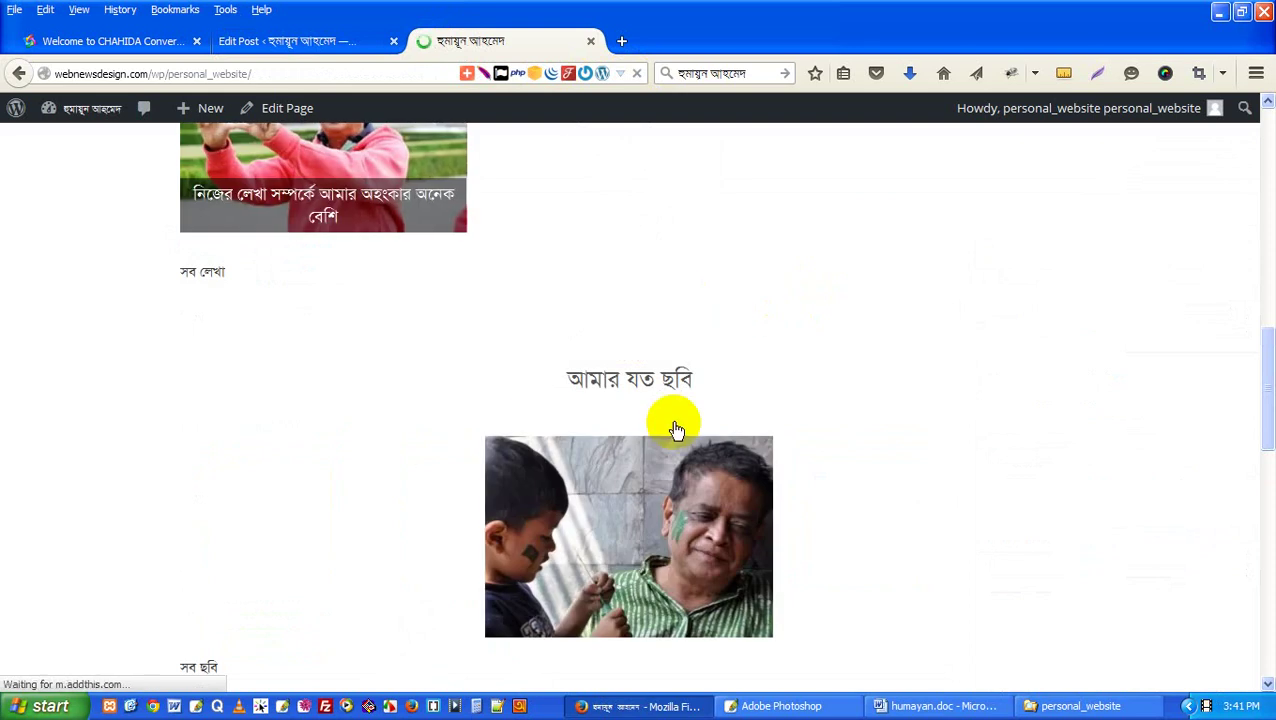
pyautogui.scroll(-2, 672, 425)
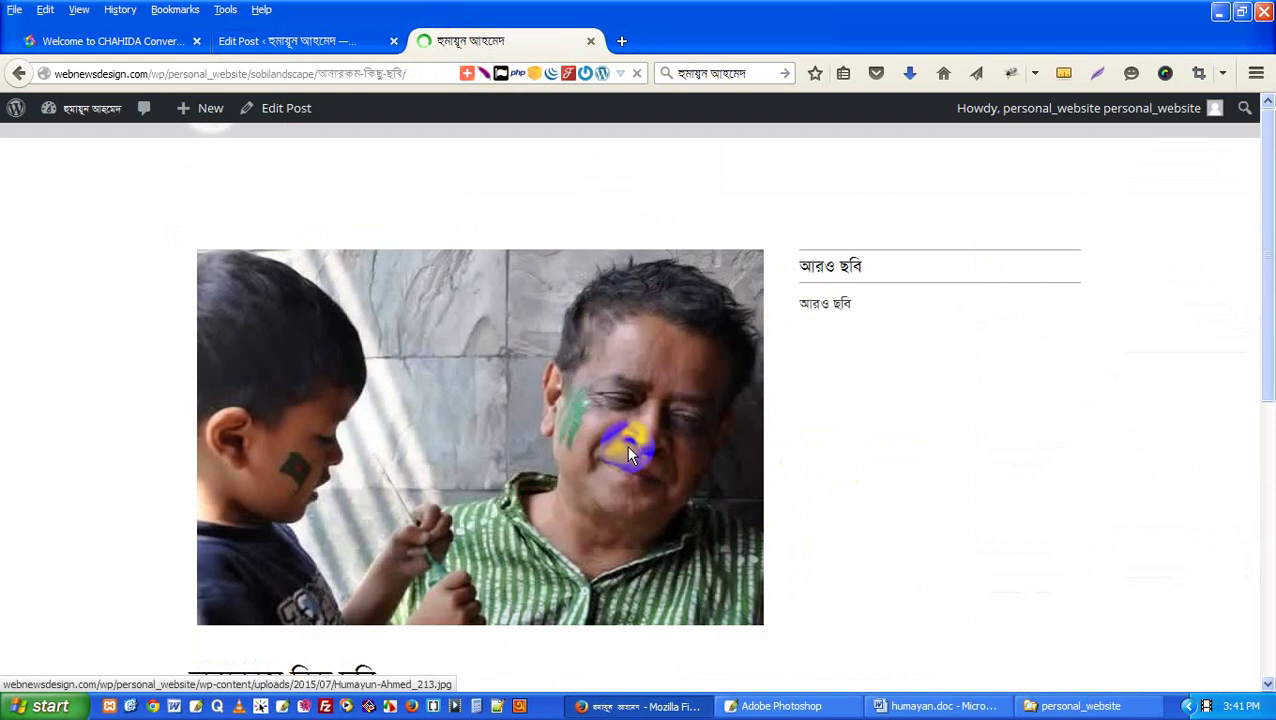
pyautogui.scroll(-3, 600, 330)
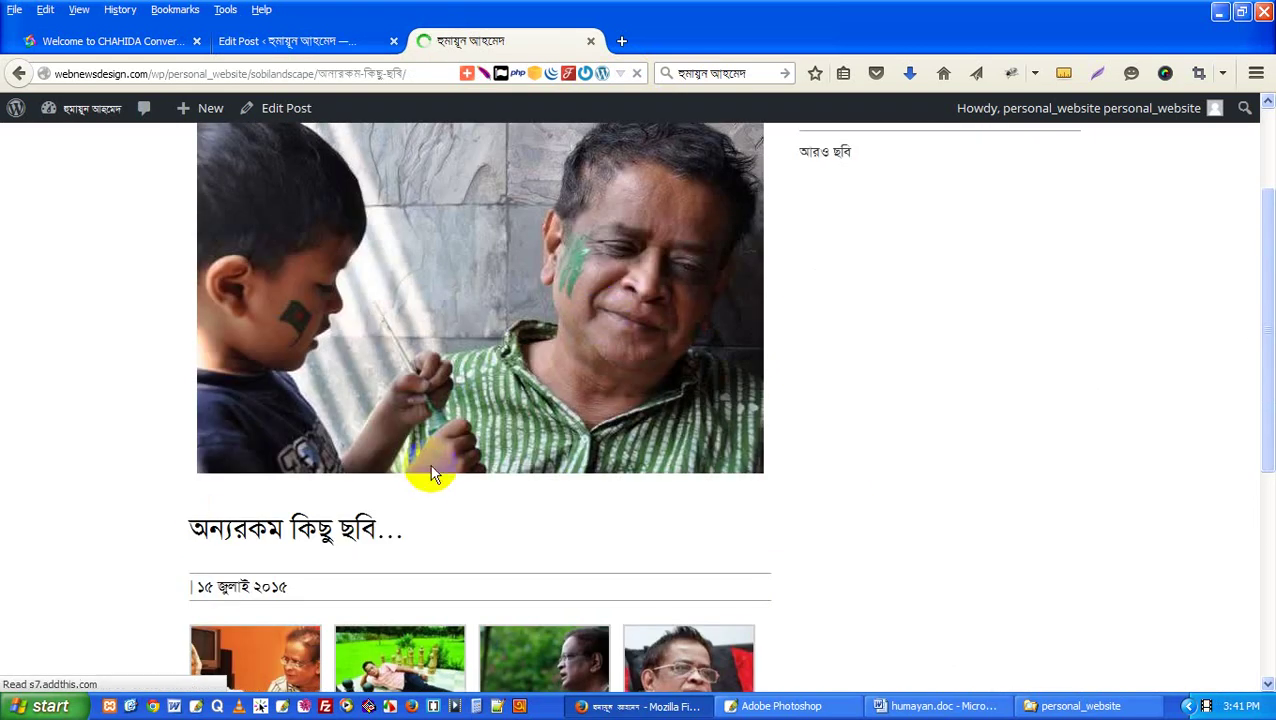
pyautogui.scroll(-5, 440, 485)
pyautogui.scroll(-2, 540, 485)
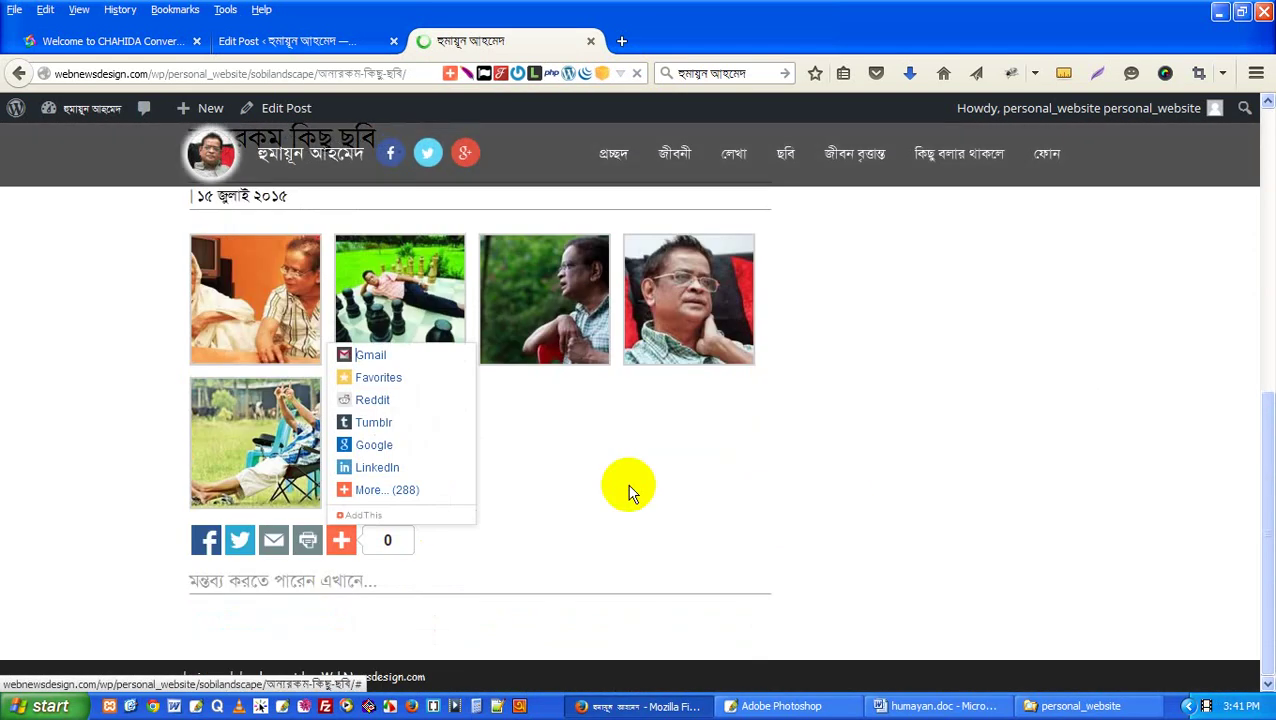
pyautogui.scroll(7, 612, 480)
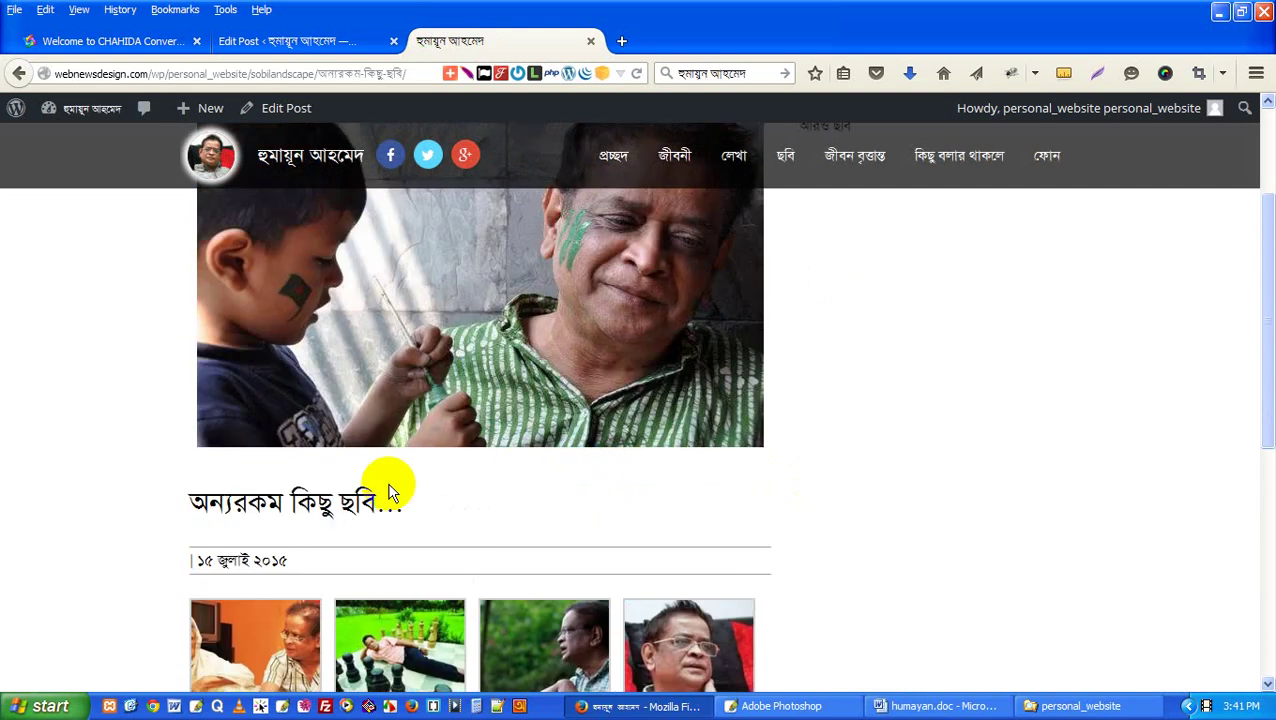
pyautogui.scroll(-7, 236, 600)
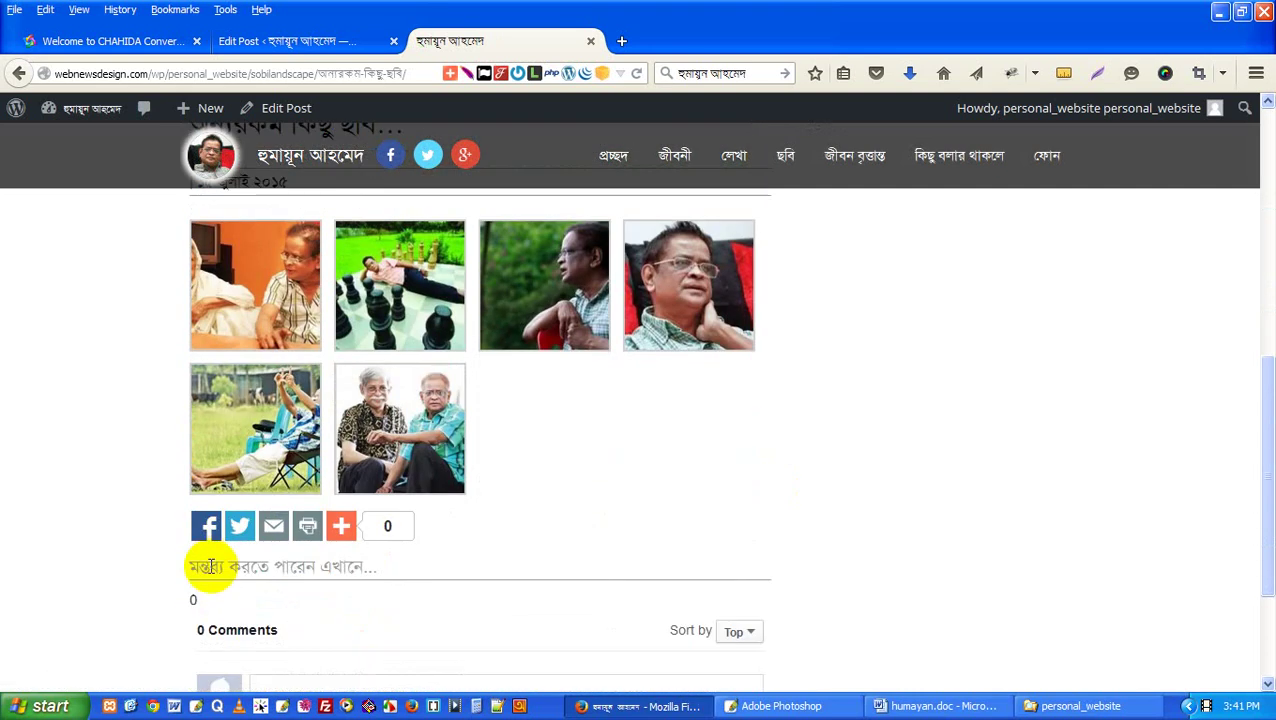
pyautogui.scroll(-3, 210, 566)
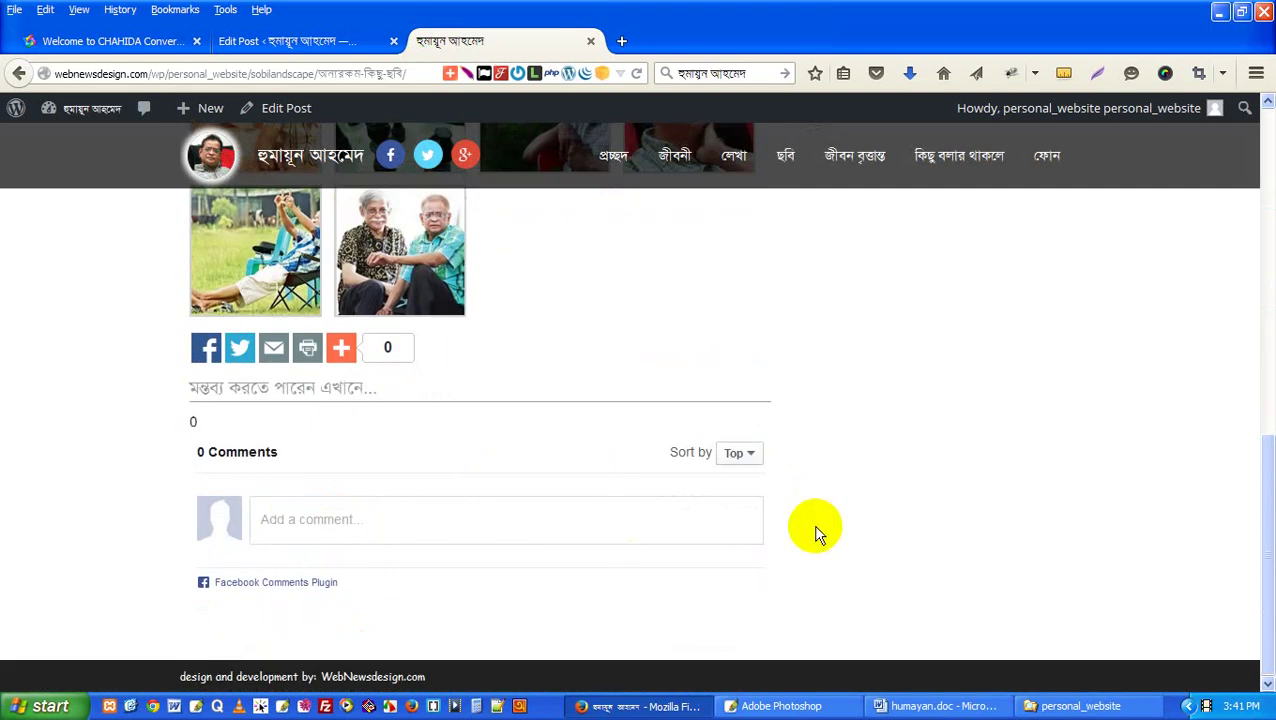
pyautogui.scroll(11, 815, 530)
pyautogui.scroll(-4, 342, 504)
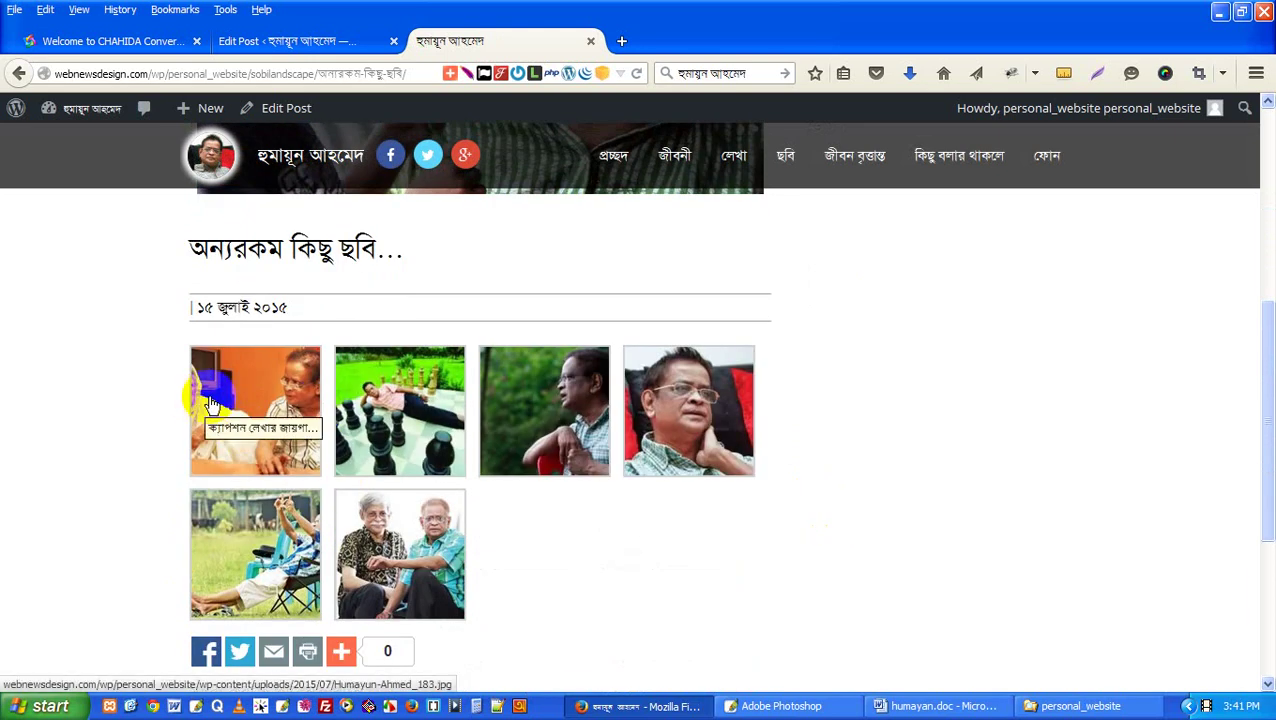
# Step: View the gallery images enlarged one after another with their captions, starting from the first image, and close the viewer
pyautogui.click(258, 404)
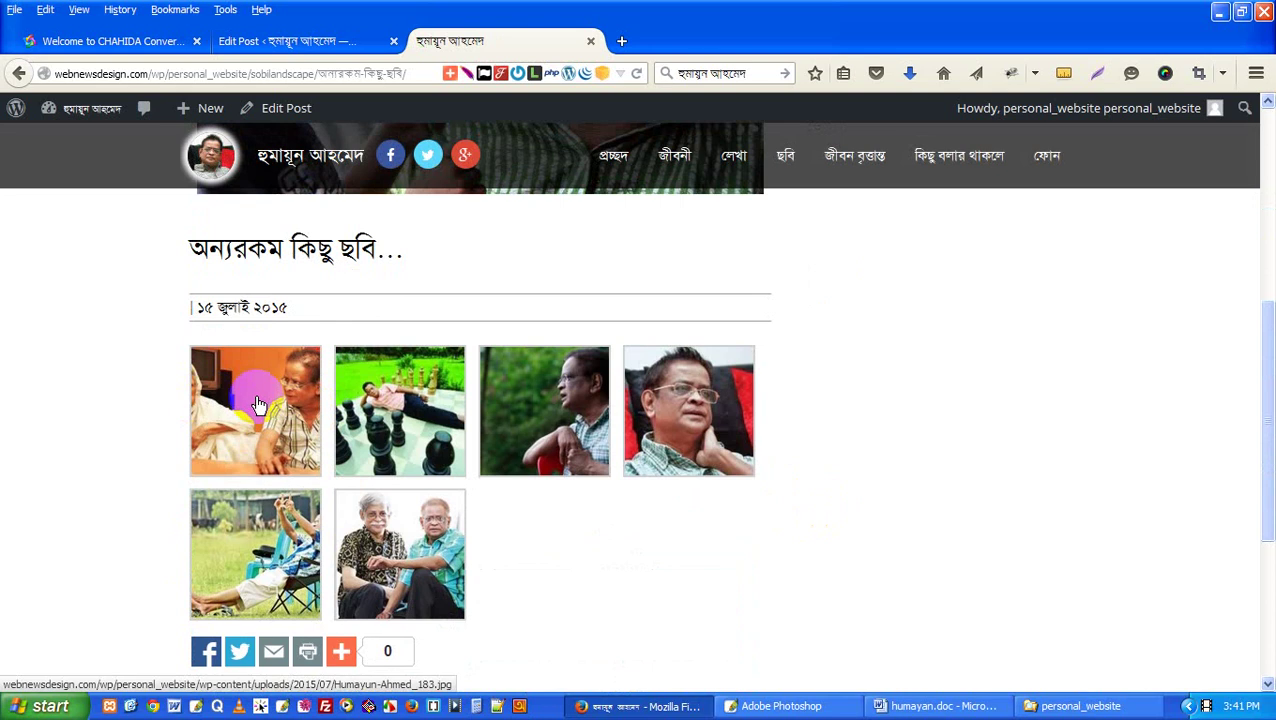
pyautogui.click(258, 404)
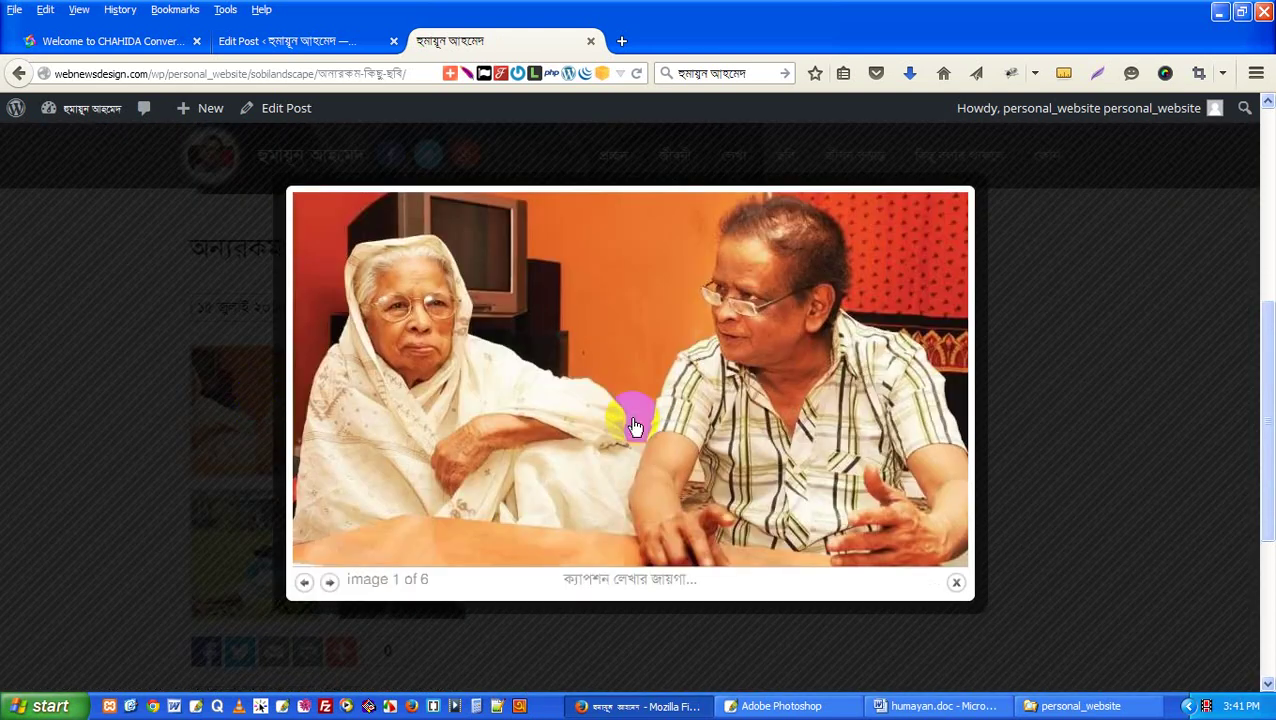
pyautogui.click(329, 581)
pyautogui.click(509, 505)
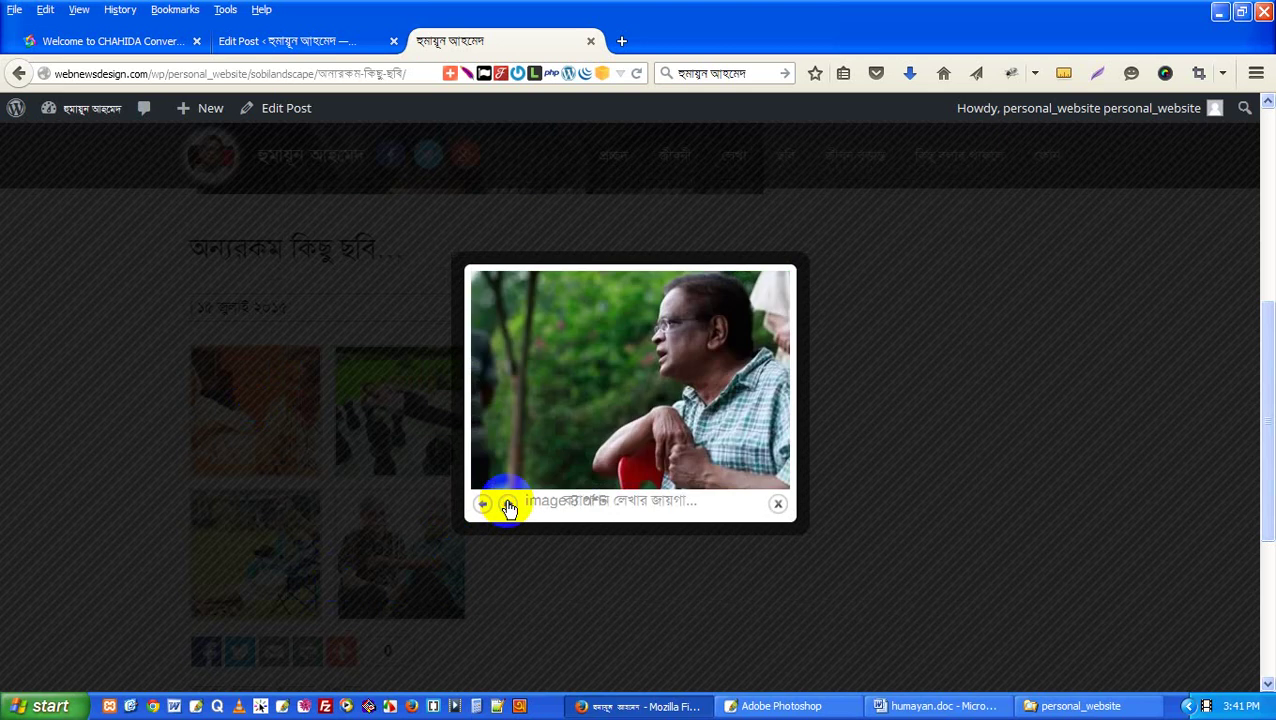
pyautogui.click(509, 505)
pyautogui.click(433, 543)
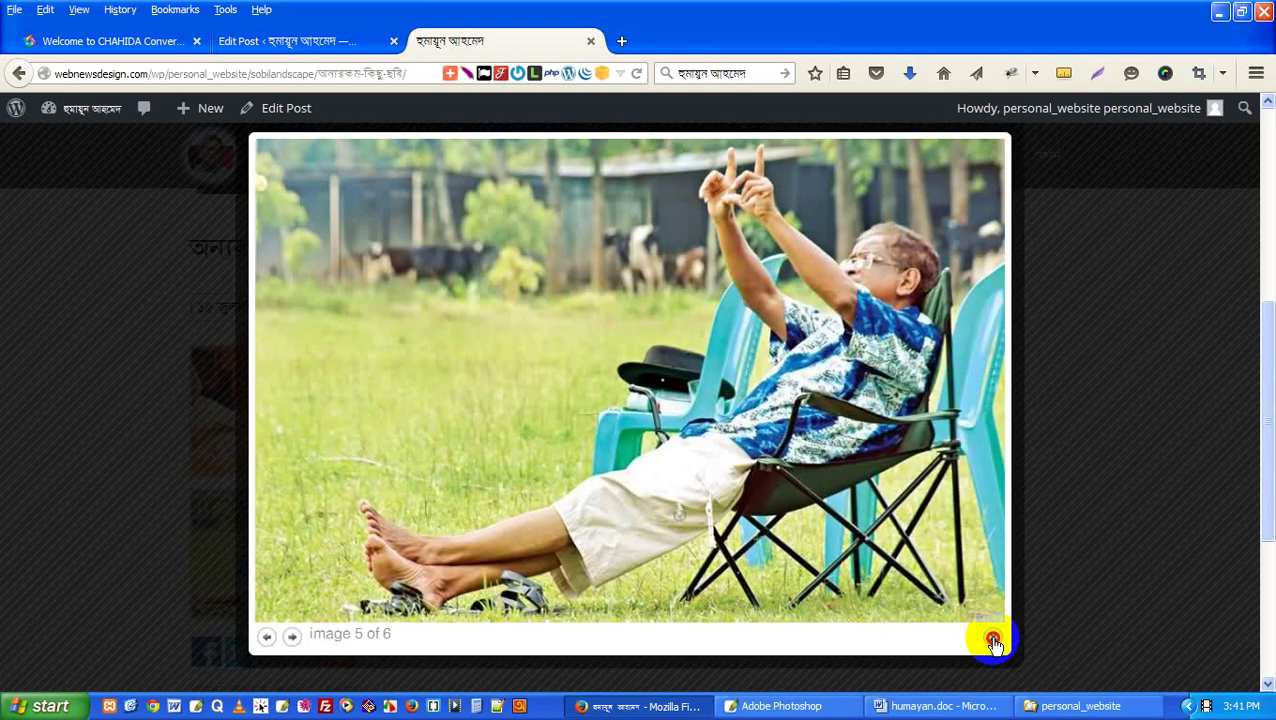
pyautogui.click(993, 641)
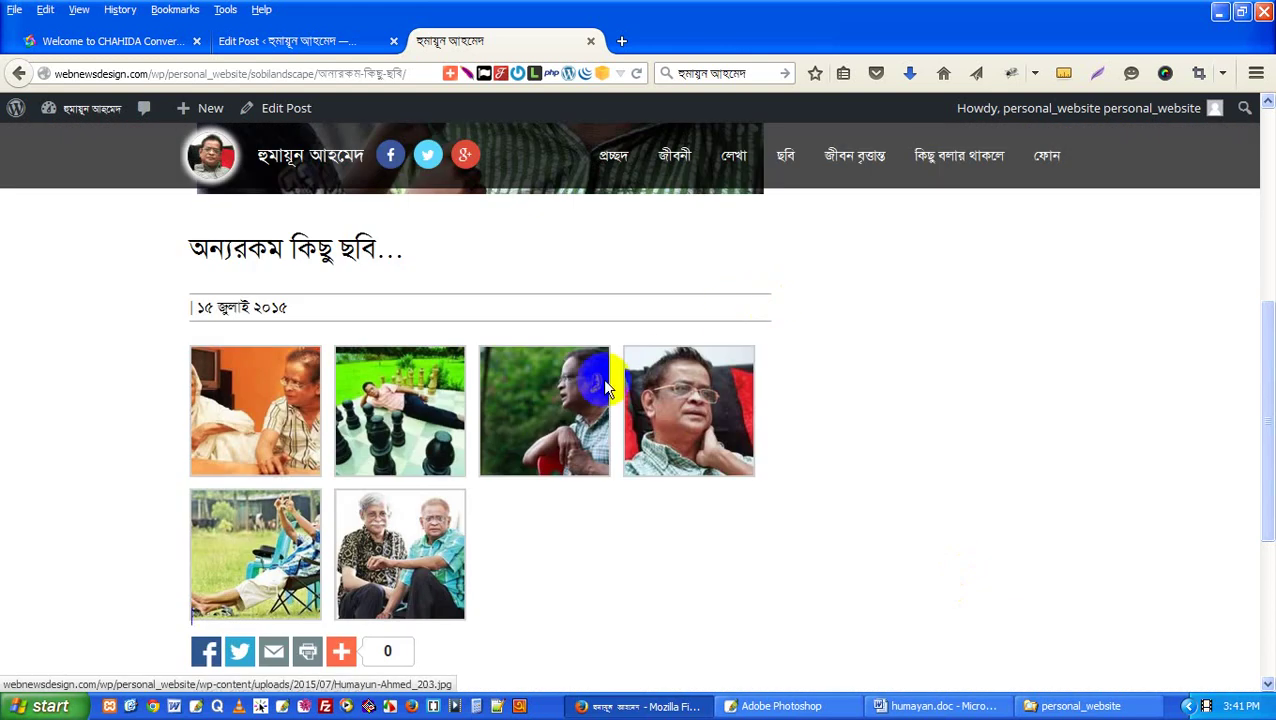
pyautogui.scroll(5, 602, 378)
# Step: Return to the WordPress admin and start a new post of the লম্বাটে ছবি type
pyautogui.click(305, 42)
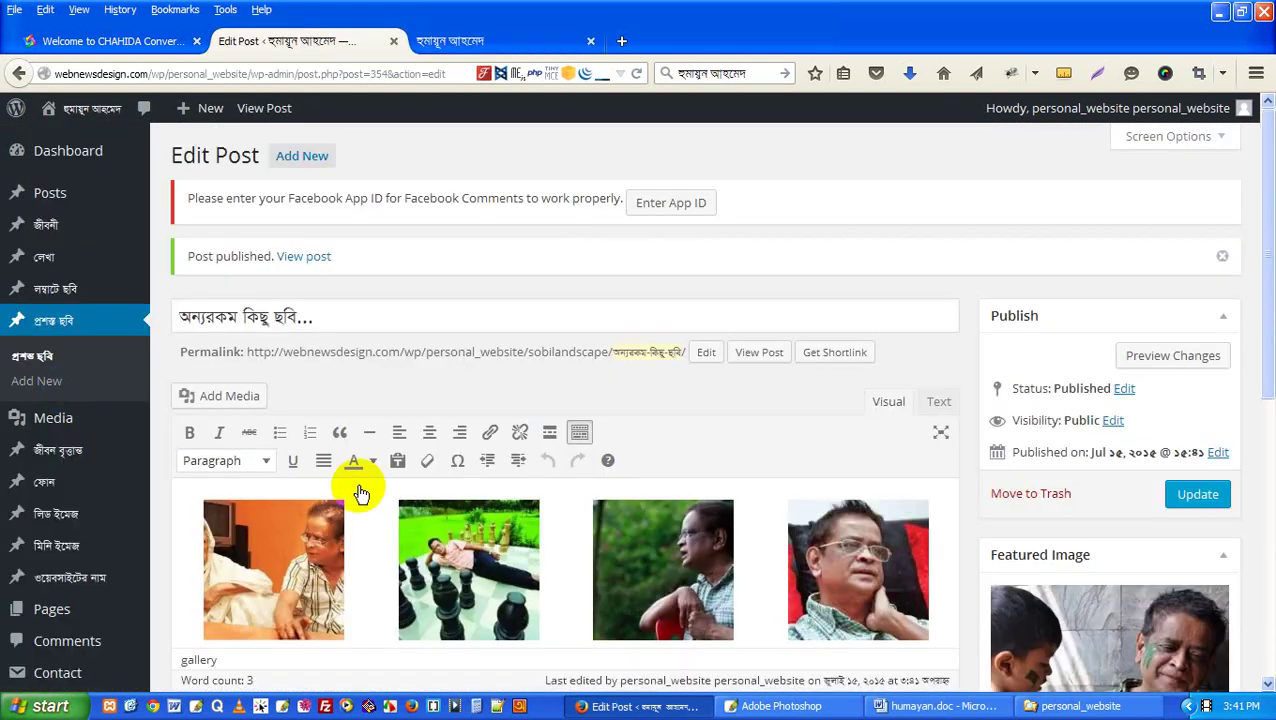
pyautogui.moveTo(50, 296)
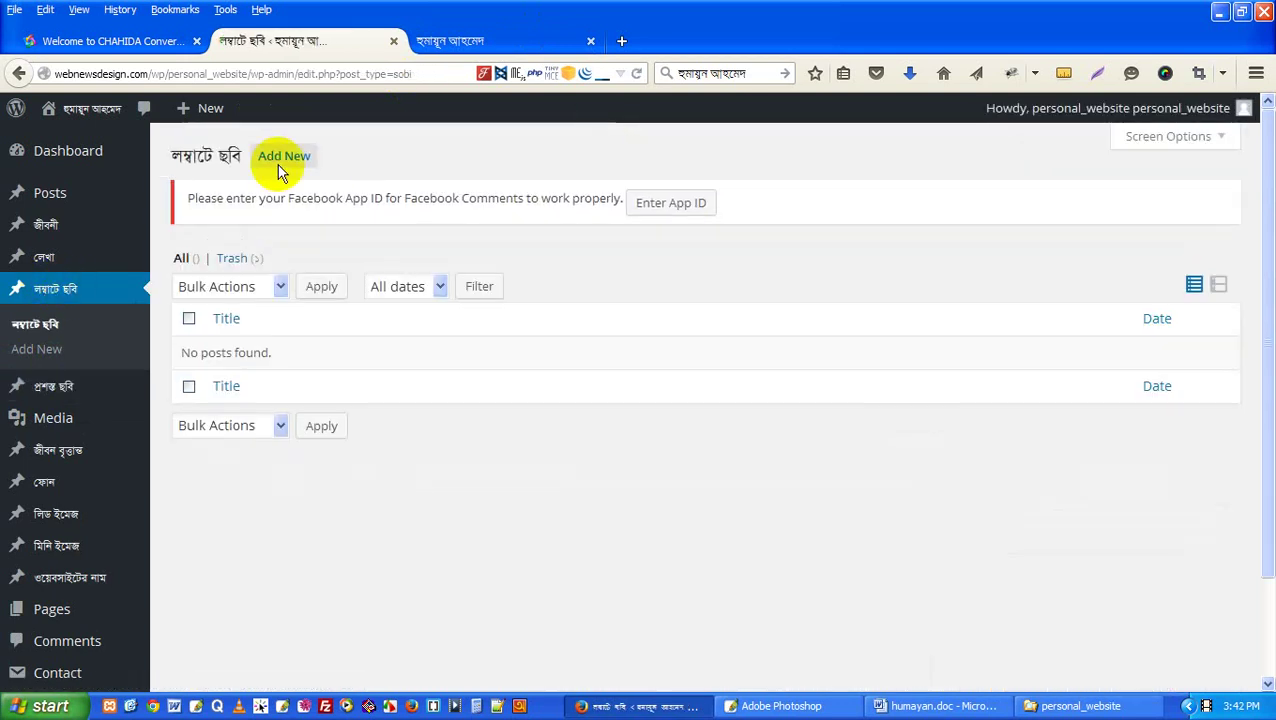
pyautogui.click(285, 157)
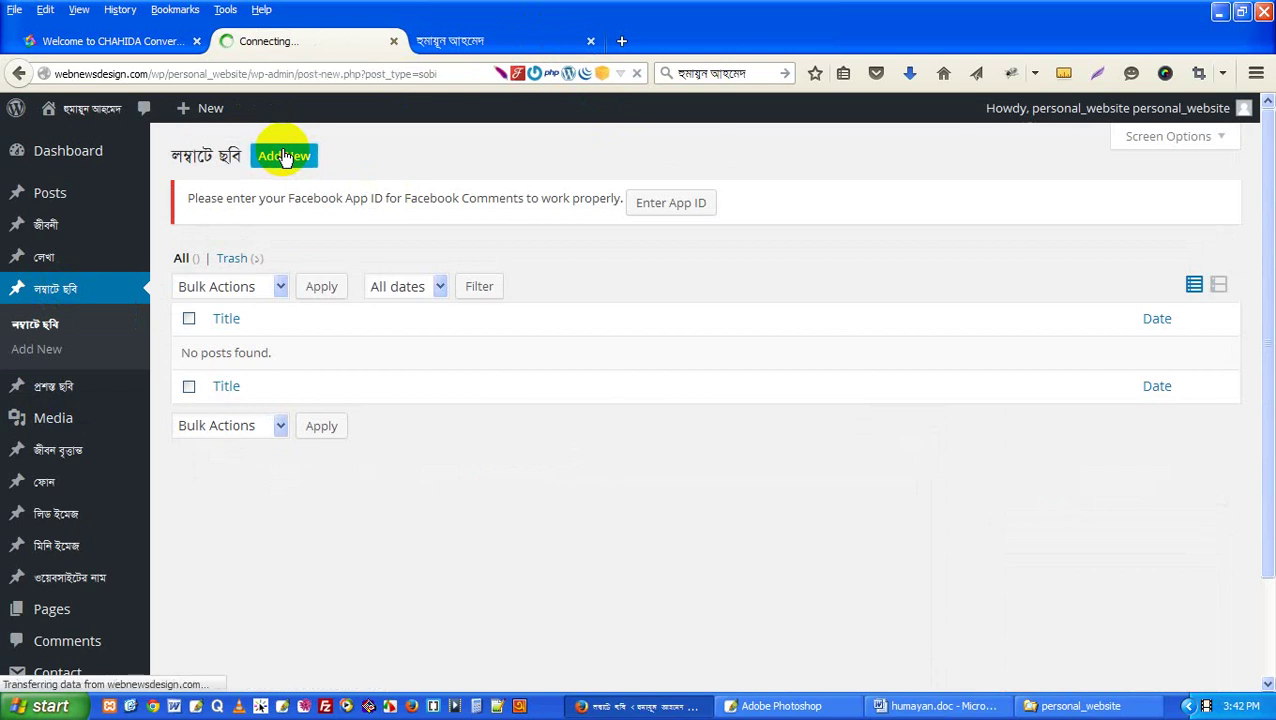
# Step: Write "আমার আরও কিছু ছবি..." on a new line in the Bangla font converter page and copy it into the new post's title
pyautogui.click(470, 41)
pyautogui.click(80, 41)
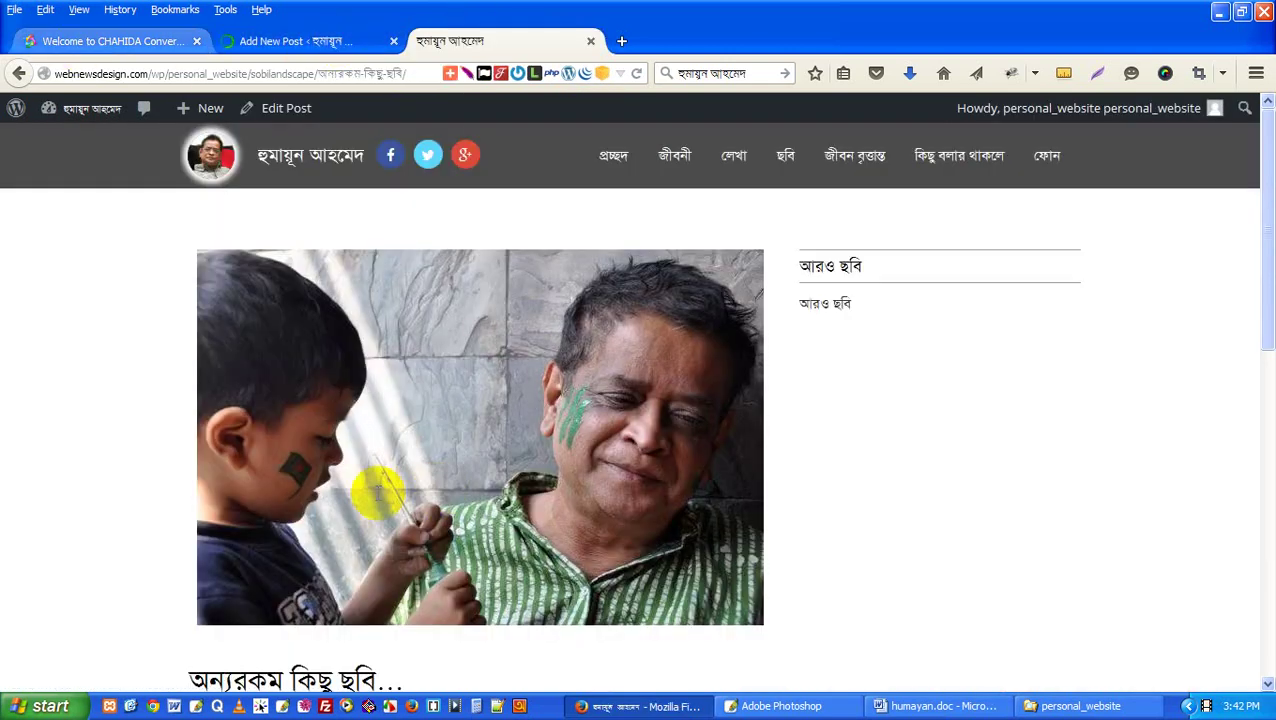
pyautogui.write('ু ছবি...')
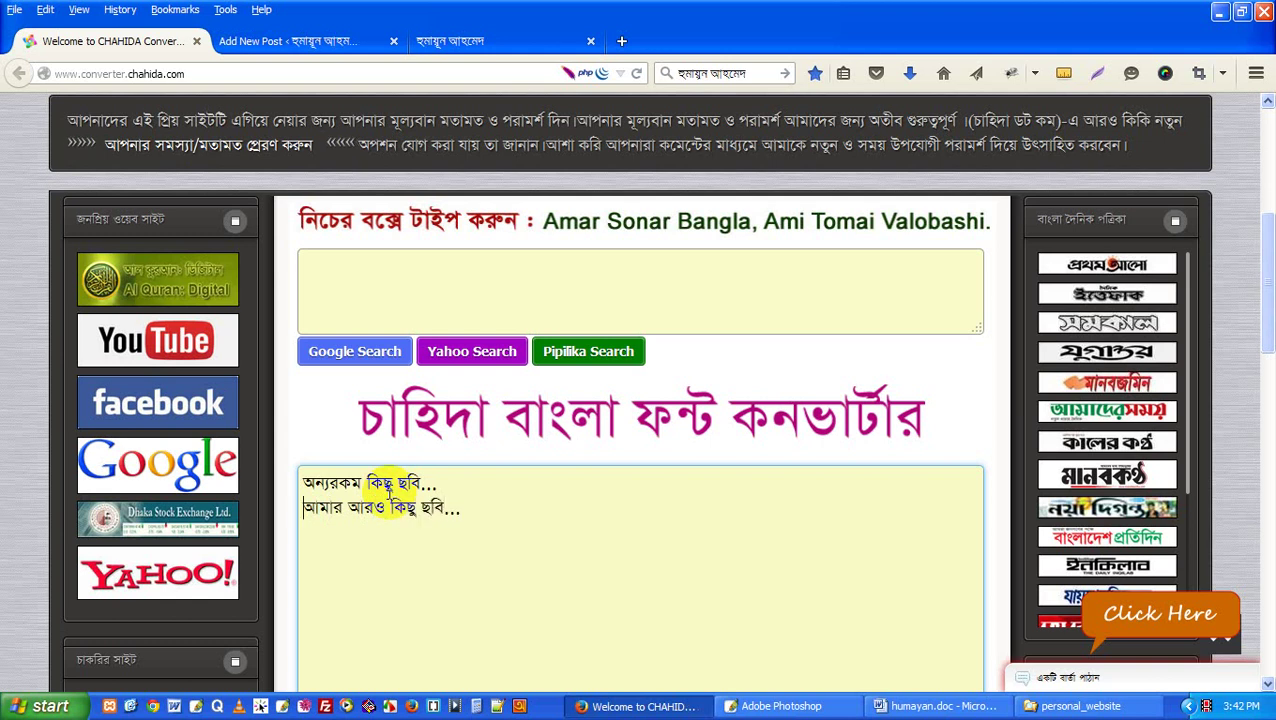
pyautogui.hotkey('shift', 'End')
pyautogui.hotkey('ctrl', 'c')
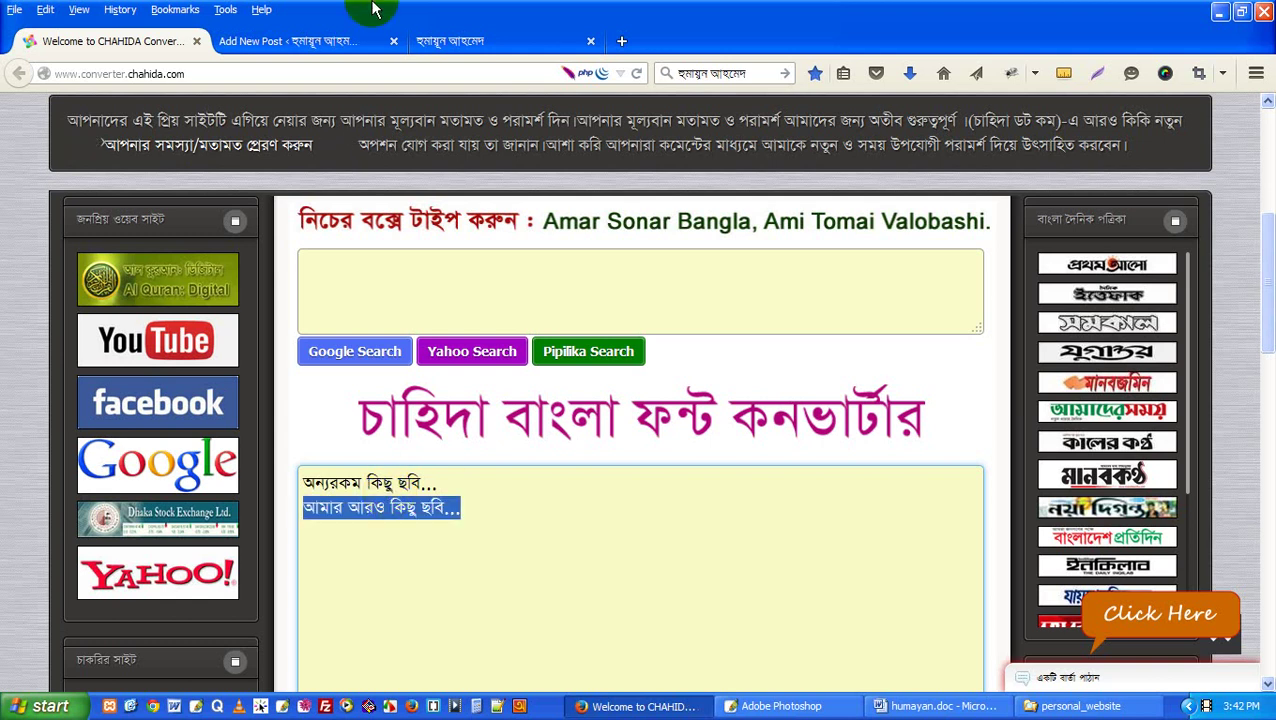
pyautogui.click(290, 41)
pyautogui.hotkey('ctrl', 'v')
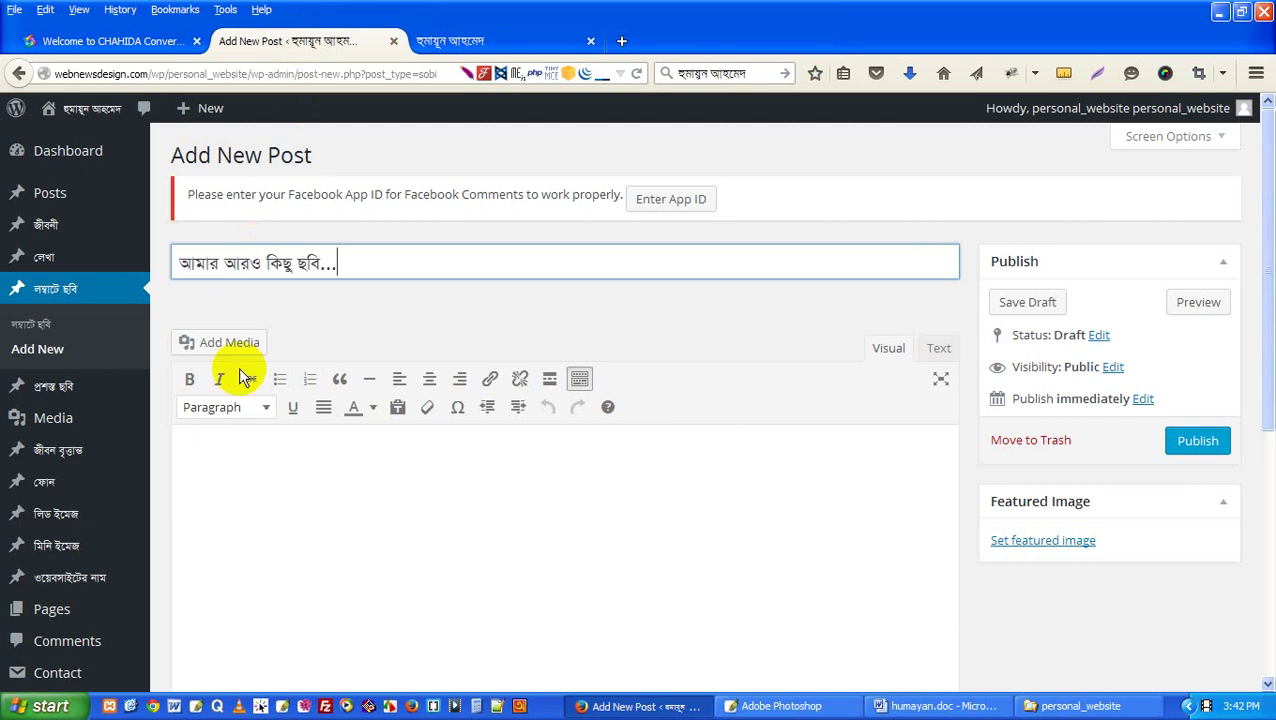
# Step: Upload the six images Humayun-Ahmed_3.jpg to Humayun-Ahmed_8.jpg from the personal_website folder for a new gallery in the post
pyautogui.click(242, 461)
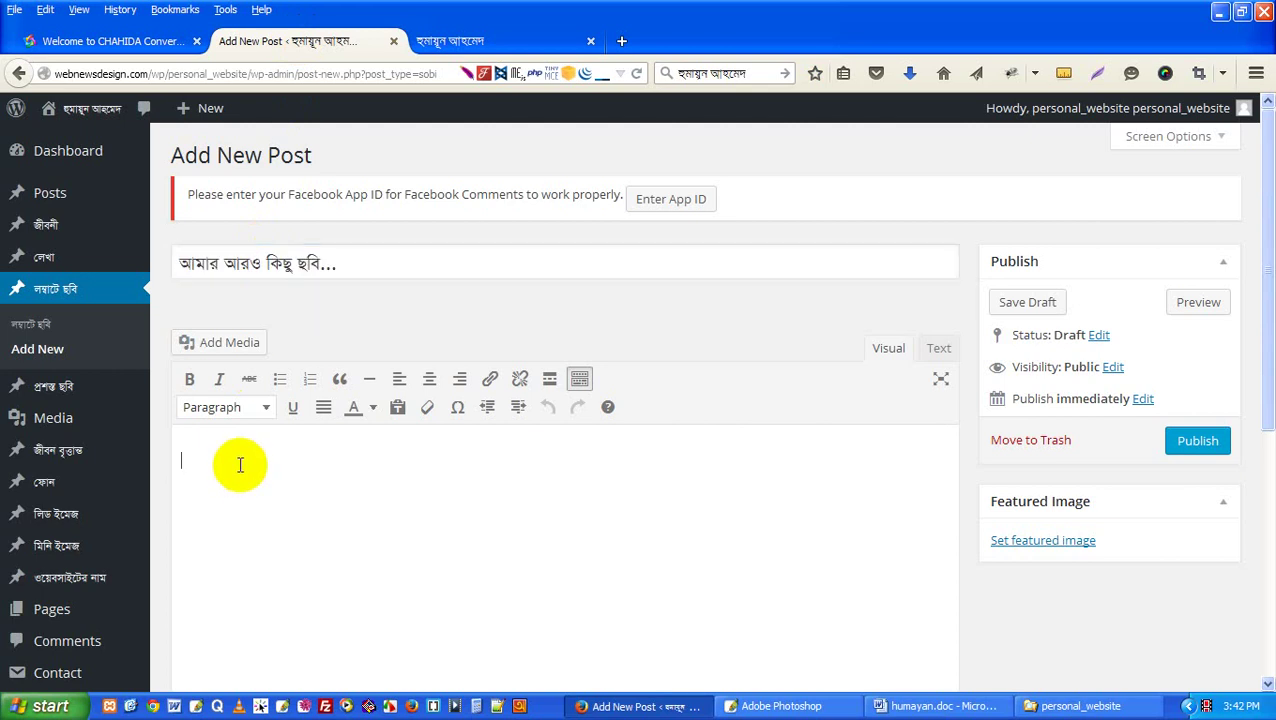
pyautogui.click(236, 345)
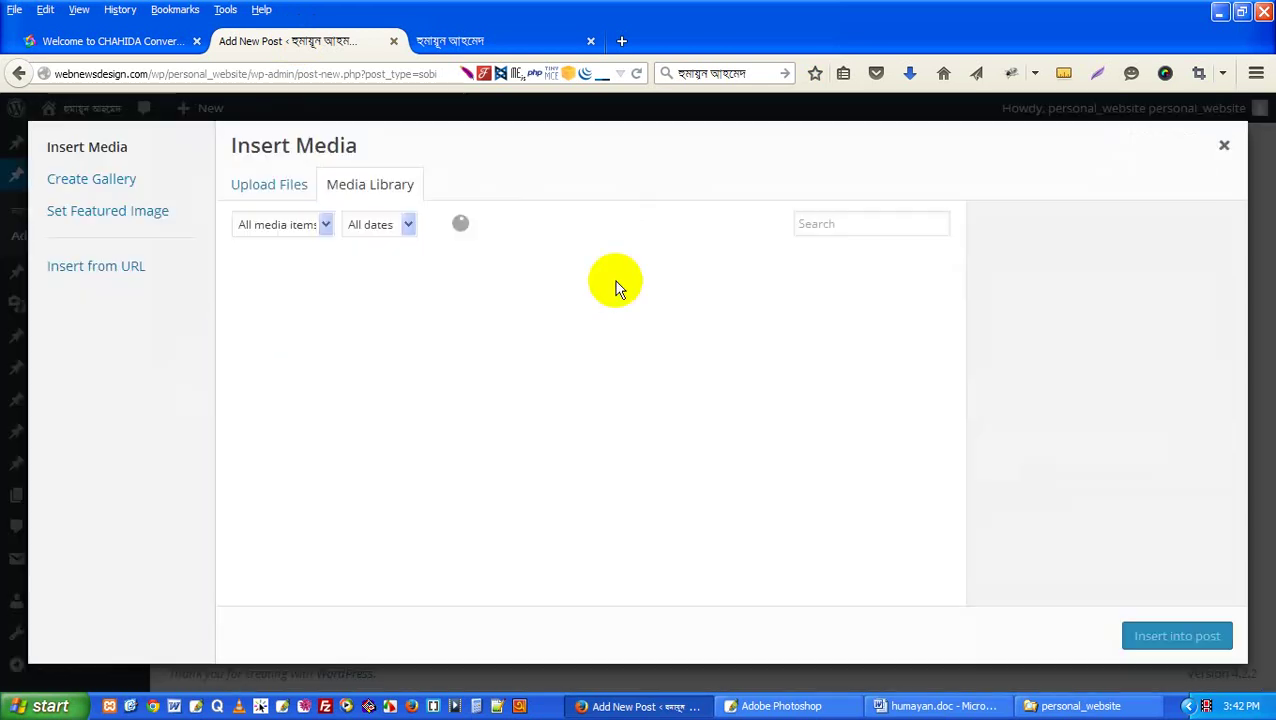
pyautogui.click(98, 190)
pyautogui.click(262, 192)
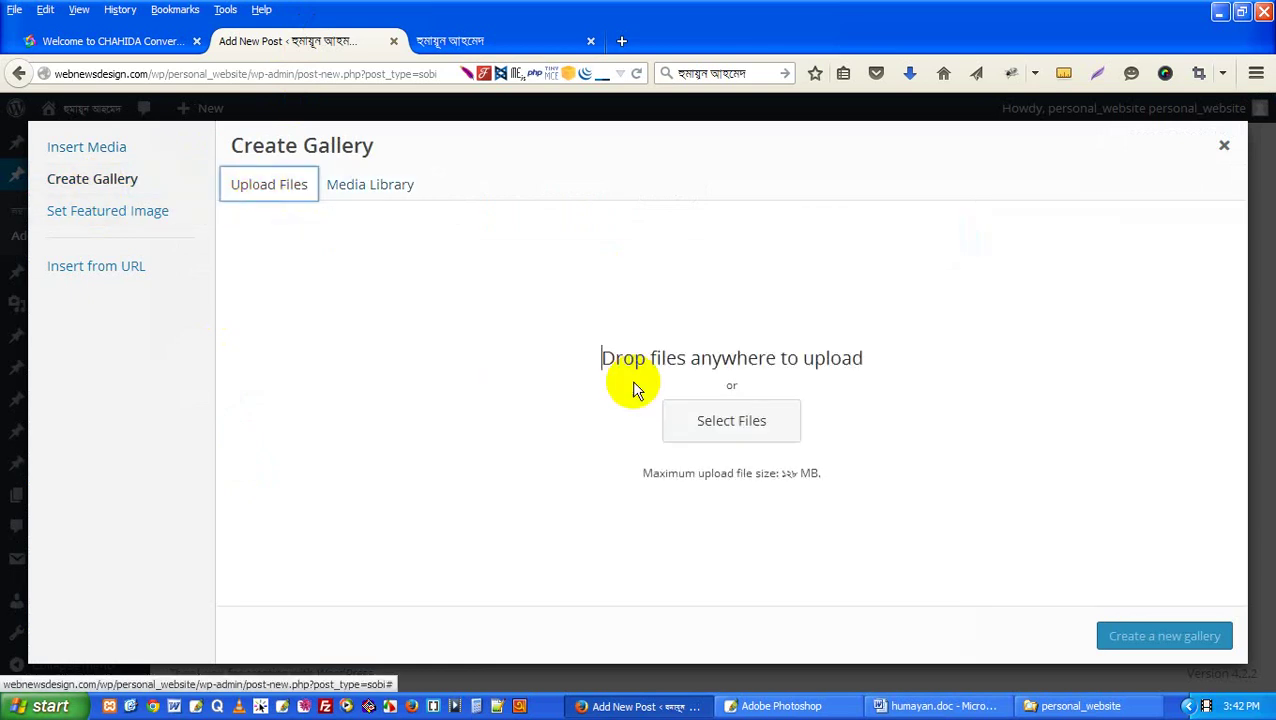
pyautogui.click(719, 432)
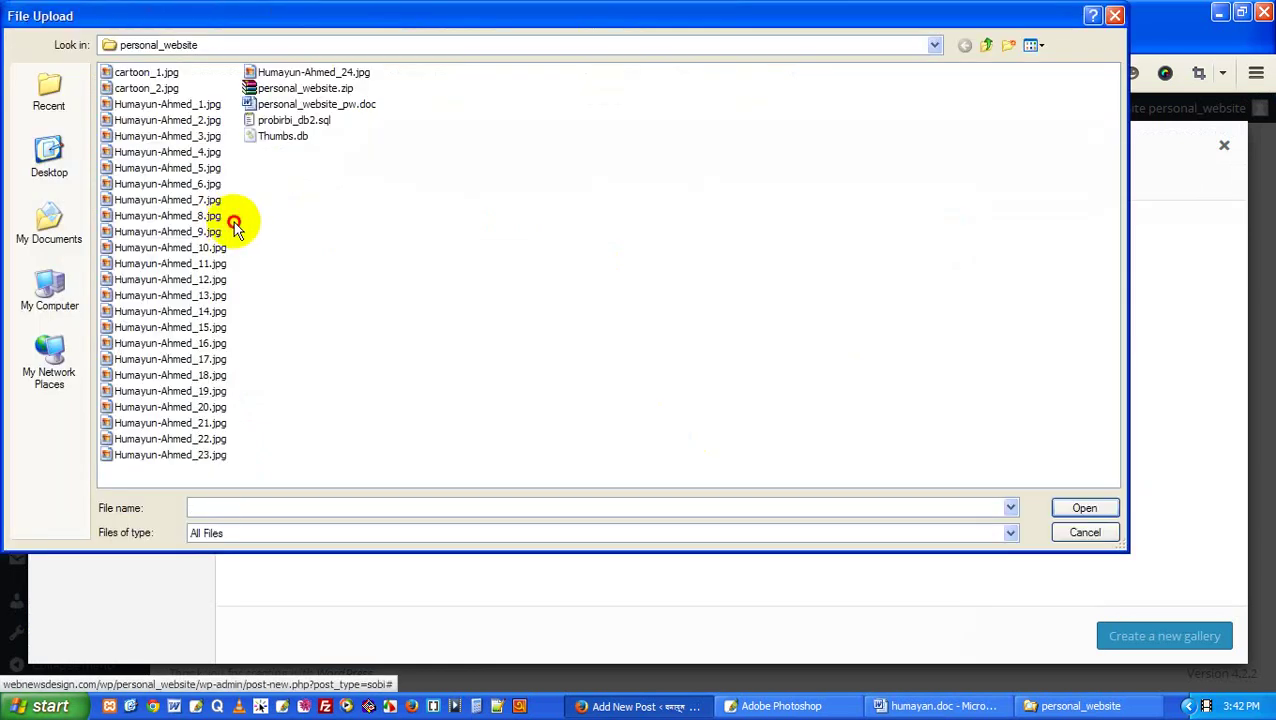
pyautogui.moveTo(234, 224); pyautogui.dragTo(190, 124)
pyautogui.click(1086, 507)
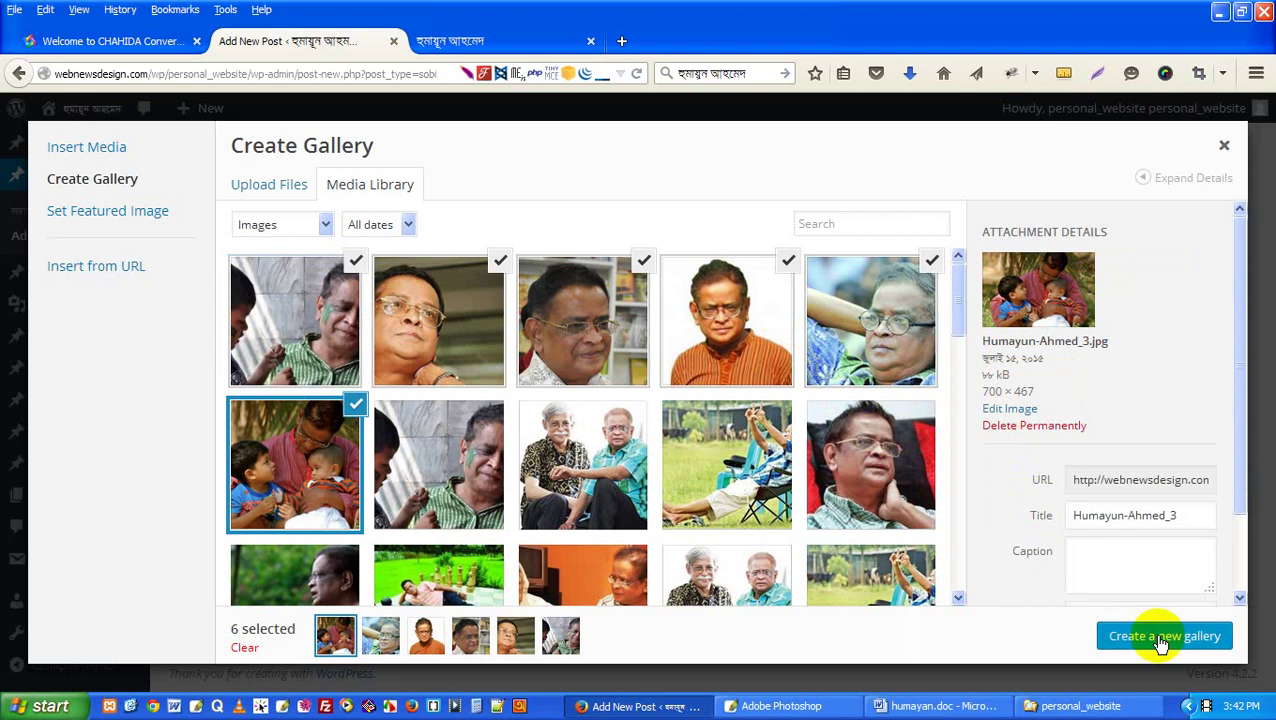
# Step: Create the gallery from the six uploaded images with 4 columns and thumbnail size, and insert it into the post
pyautogui.click(1160, 640)
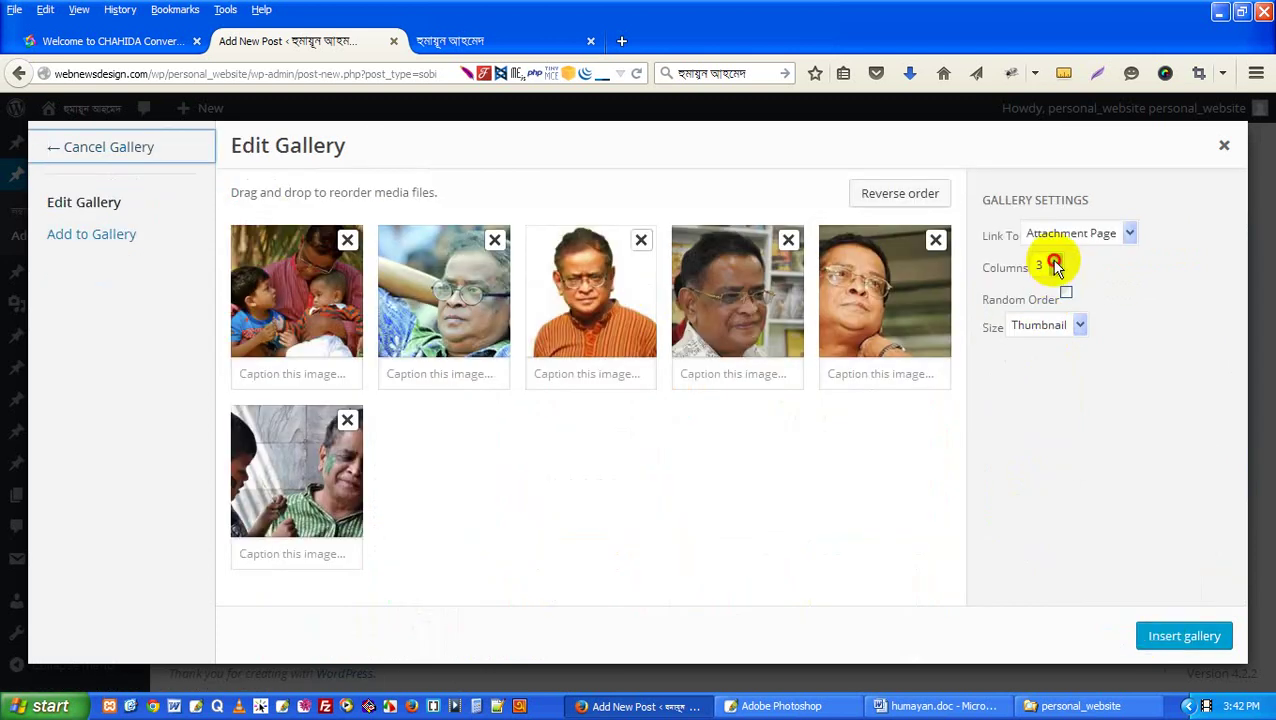
pyautogui.click(1055, 265)
pyautogui.click(1045, 330)
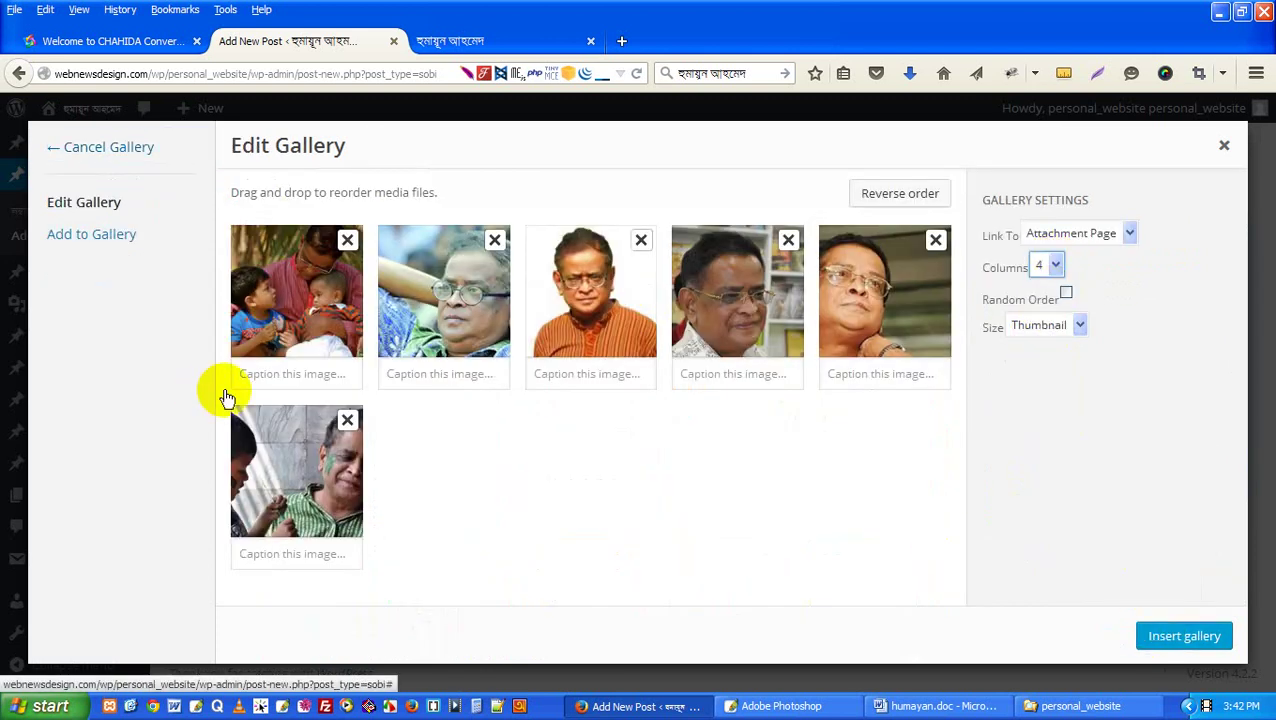
pyautogui.click(700, 378)
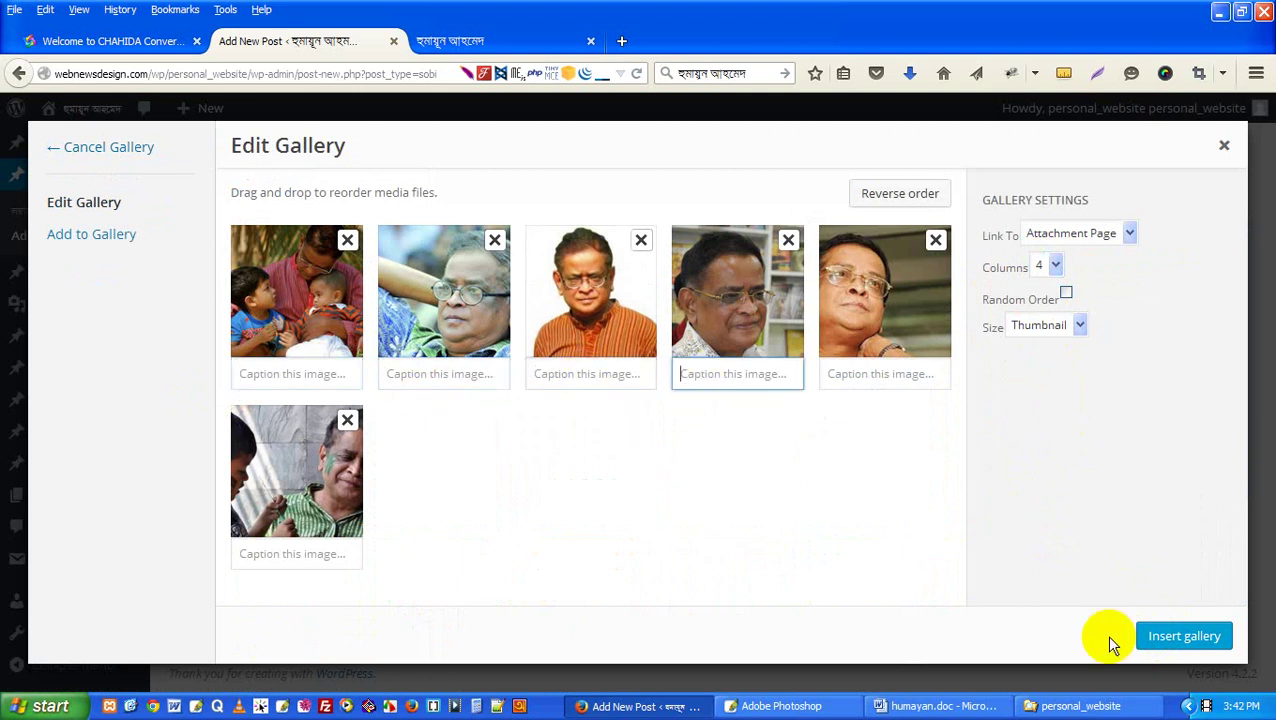
pyautogui.click(1160, 648)
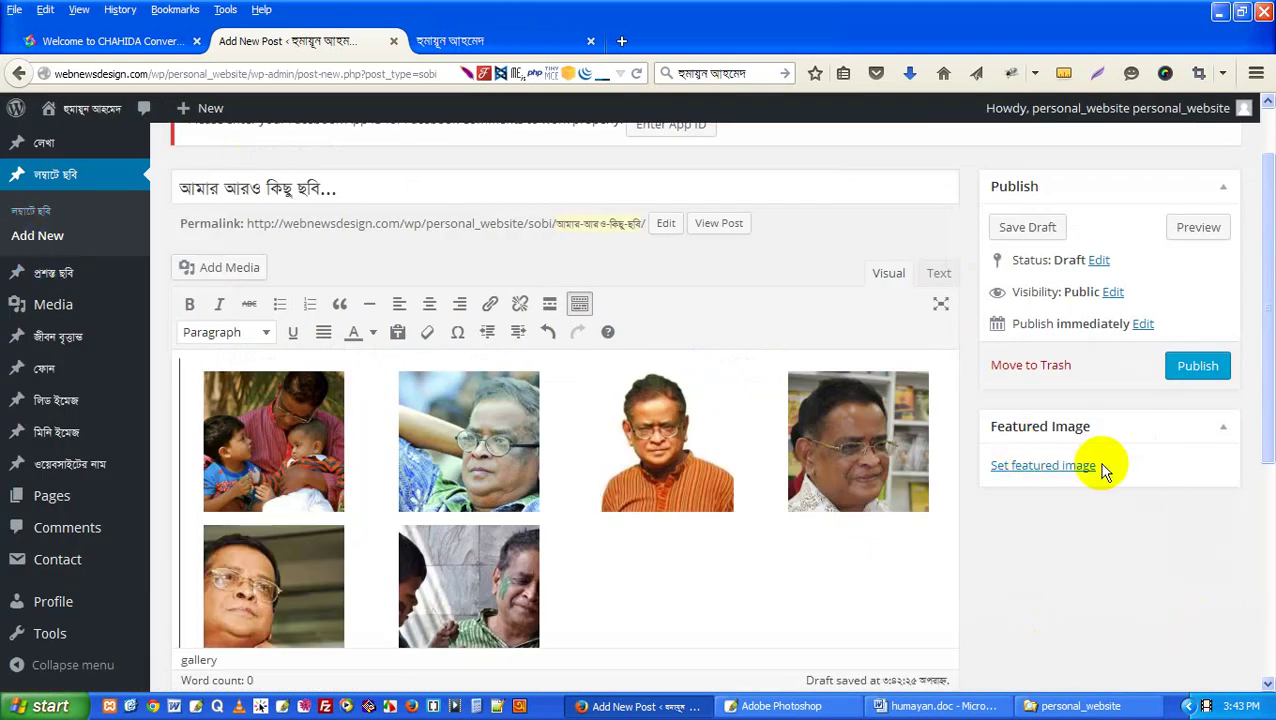
# Step: Browse the featured image upload files as thumbnails and open Humayun-Ahmed_9.jpg in Photoshop
pyautogui.click(1047, 466)
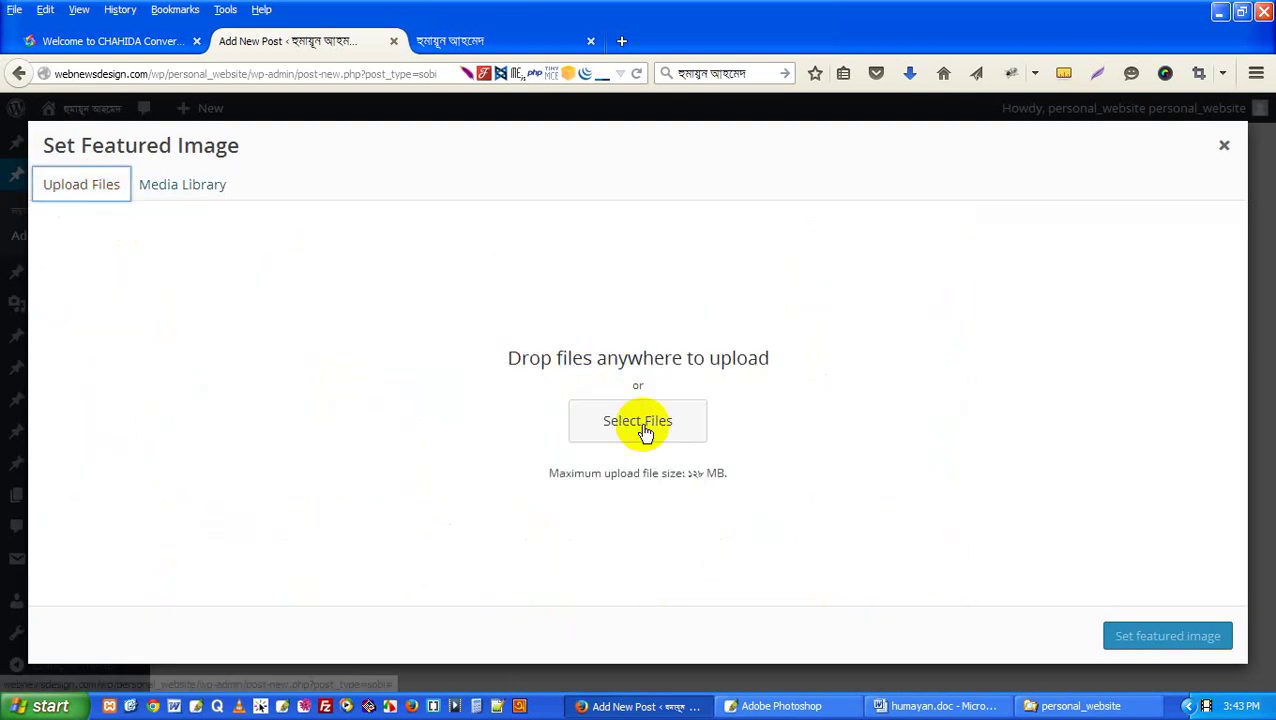
pyautogui.click(641, 425)
pyautogui.click(1038, 46)
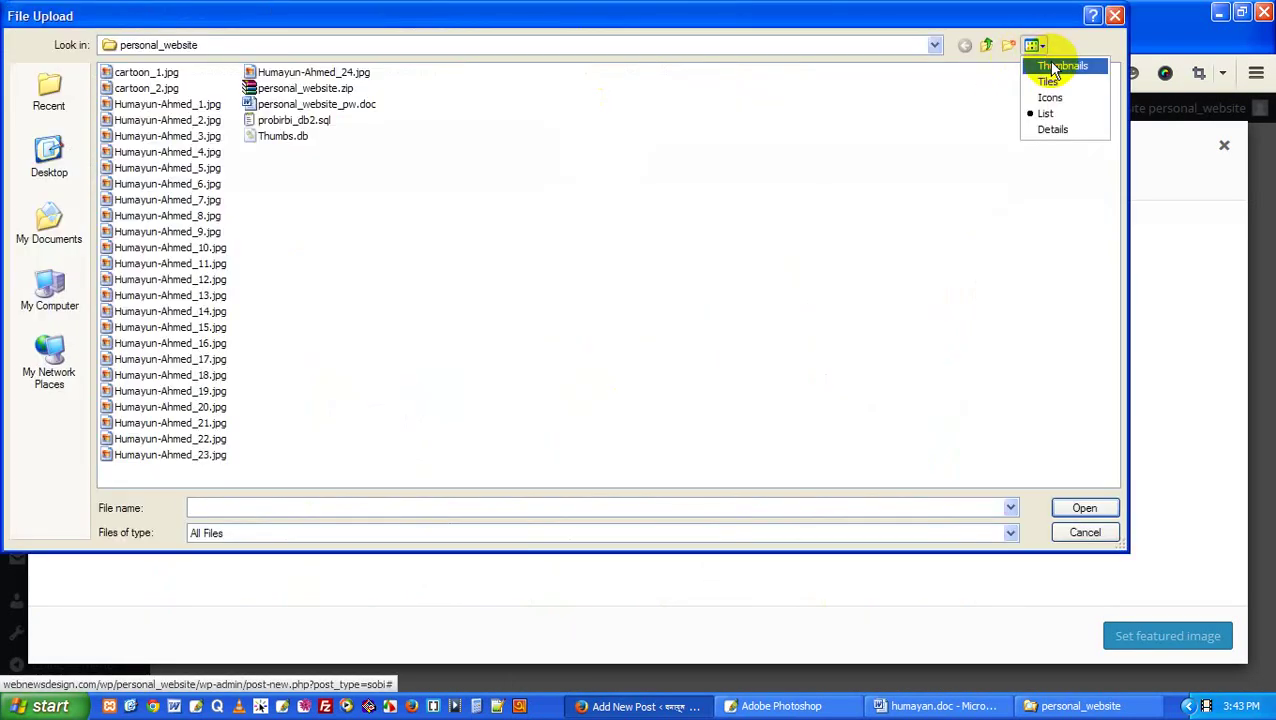
pyautogui.click(1046, 63)
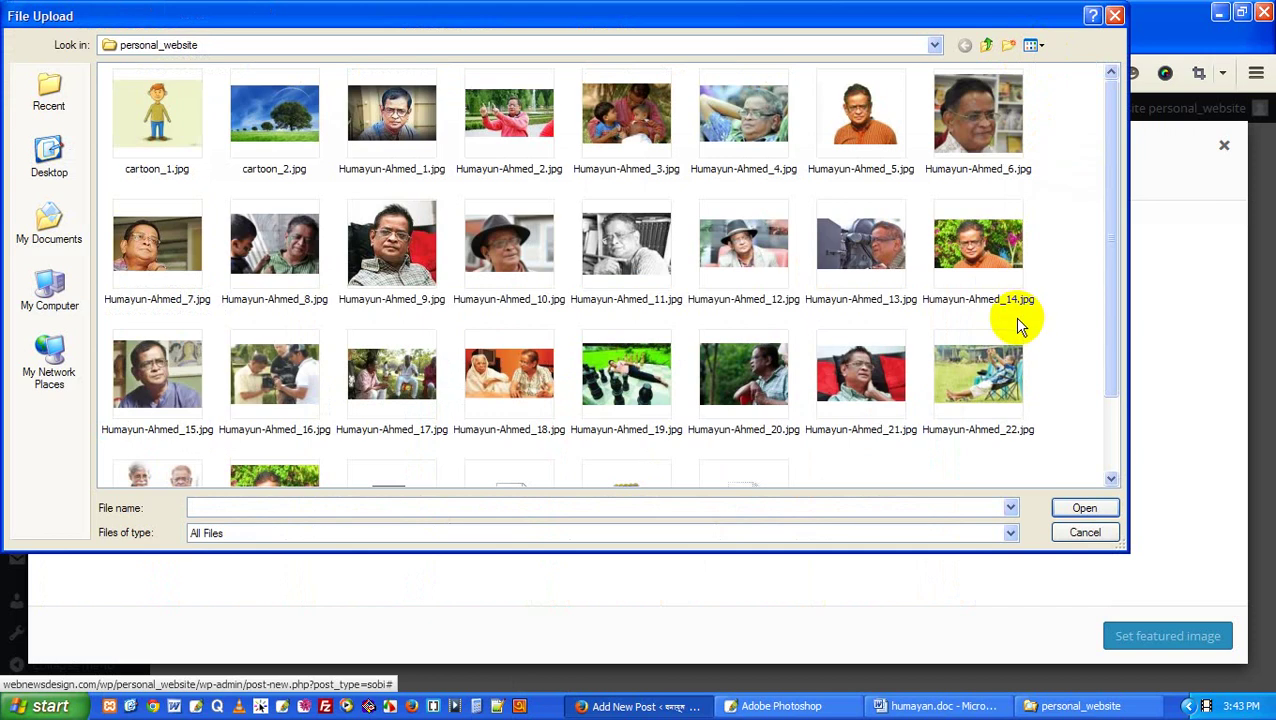
pyautogui.scroll(-3, 347, 410)
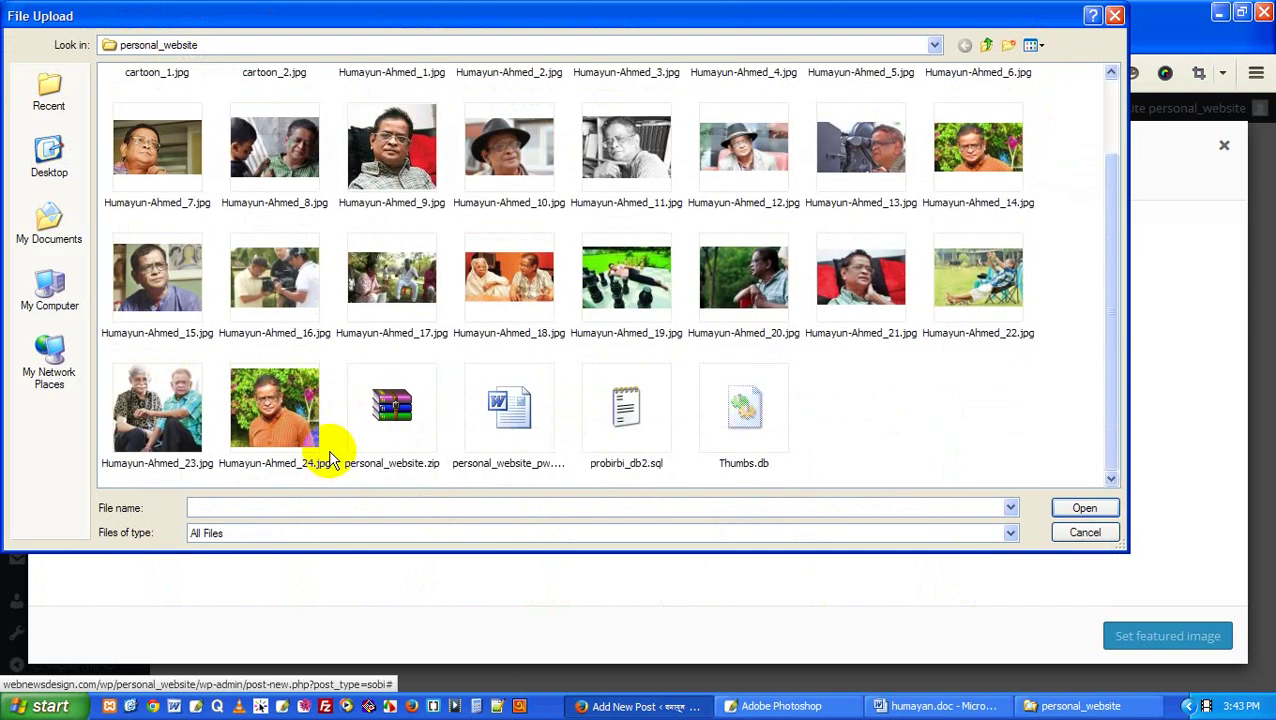
pyautogui.scroll(3, 390, 458)
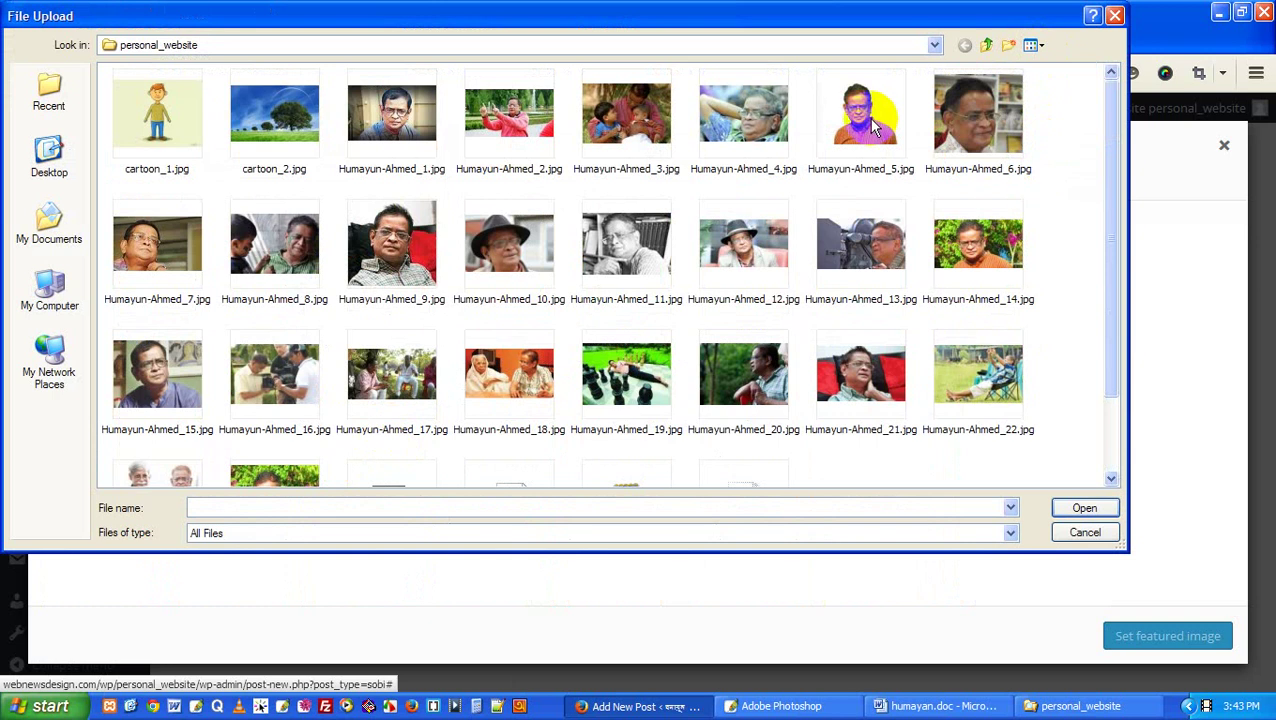
pyautogui.click(388, 257)
pyautogui.rightClick(388, 262)
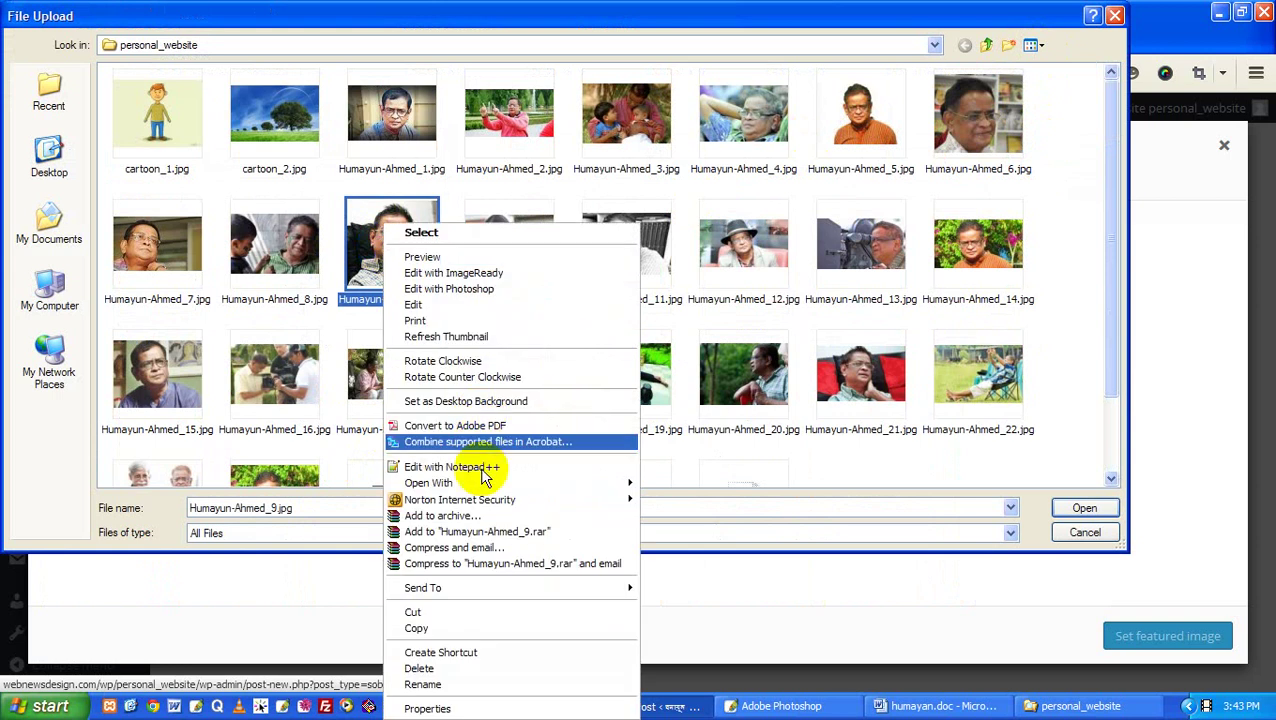
pyautogui.moveTo(484, 485)
pyautogui.click(715, 541)
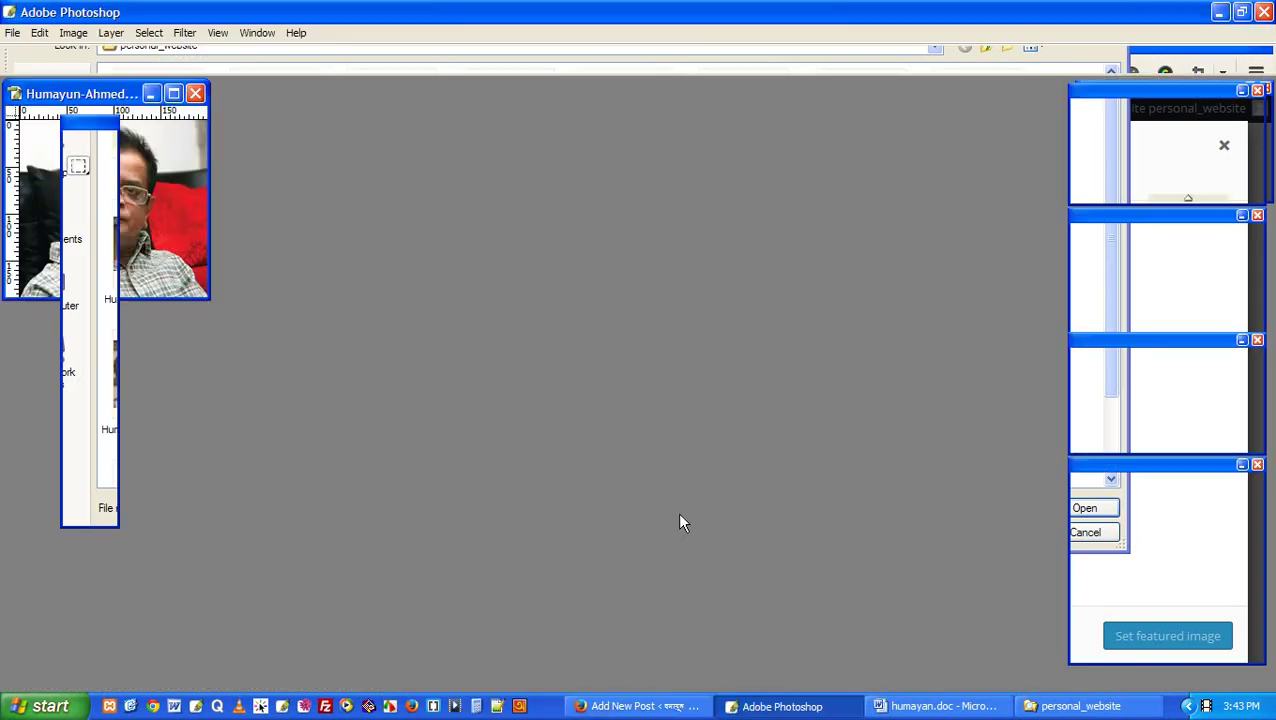
# Step: Crop the photo to a tall portrait area around the man and resize it to 600 pixels wide with constrained proportions
pyautogui.click(174, 94)
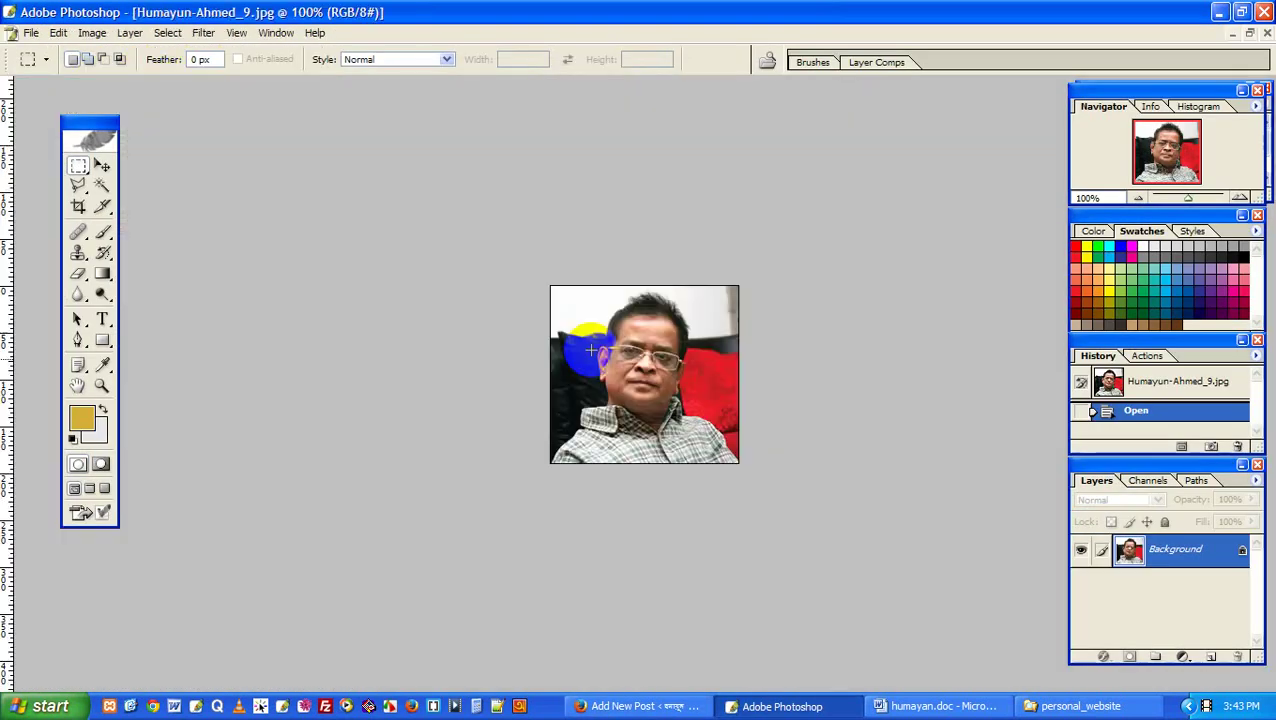
pyautogui.moveTo(762, 610); pyautogui.dragTo(698, 625)
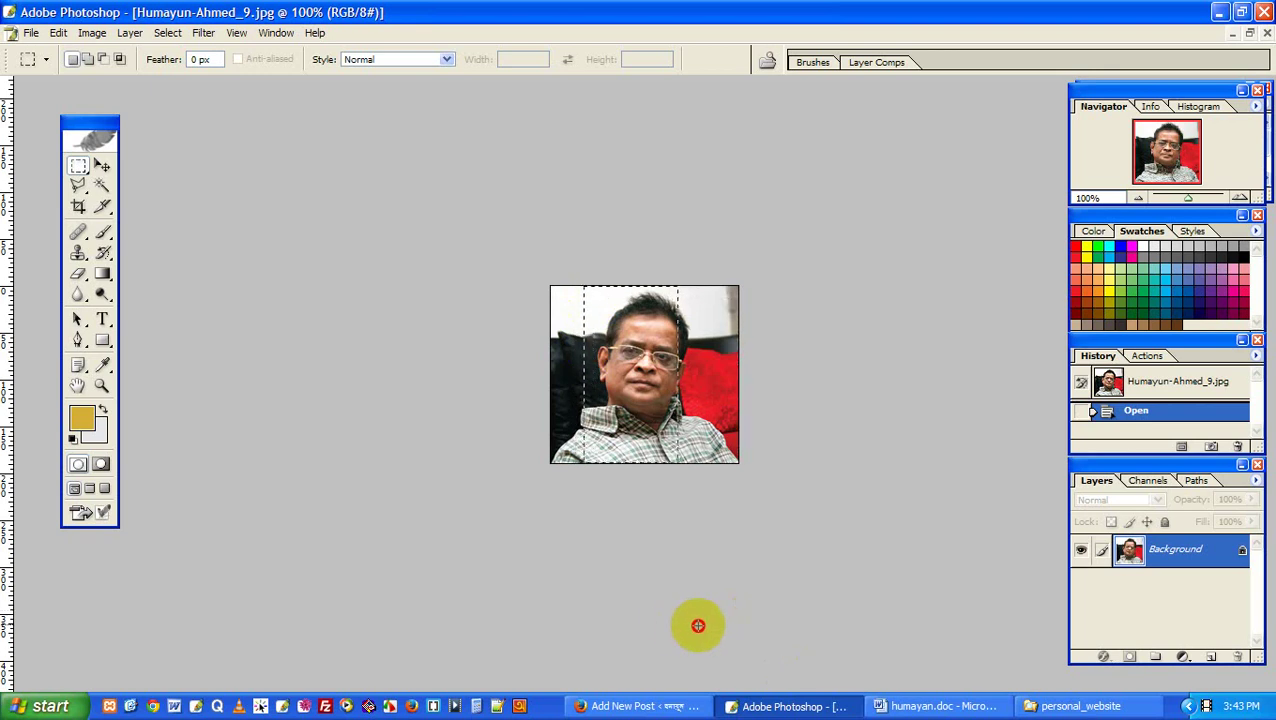
pyautogui.hotkey('alt', 'i')
pyautogui.press('p')
pyautogui.hotkey('ctrl', 'alt', 'i')
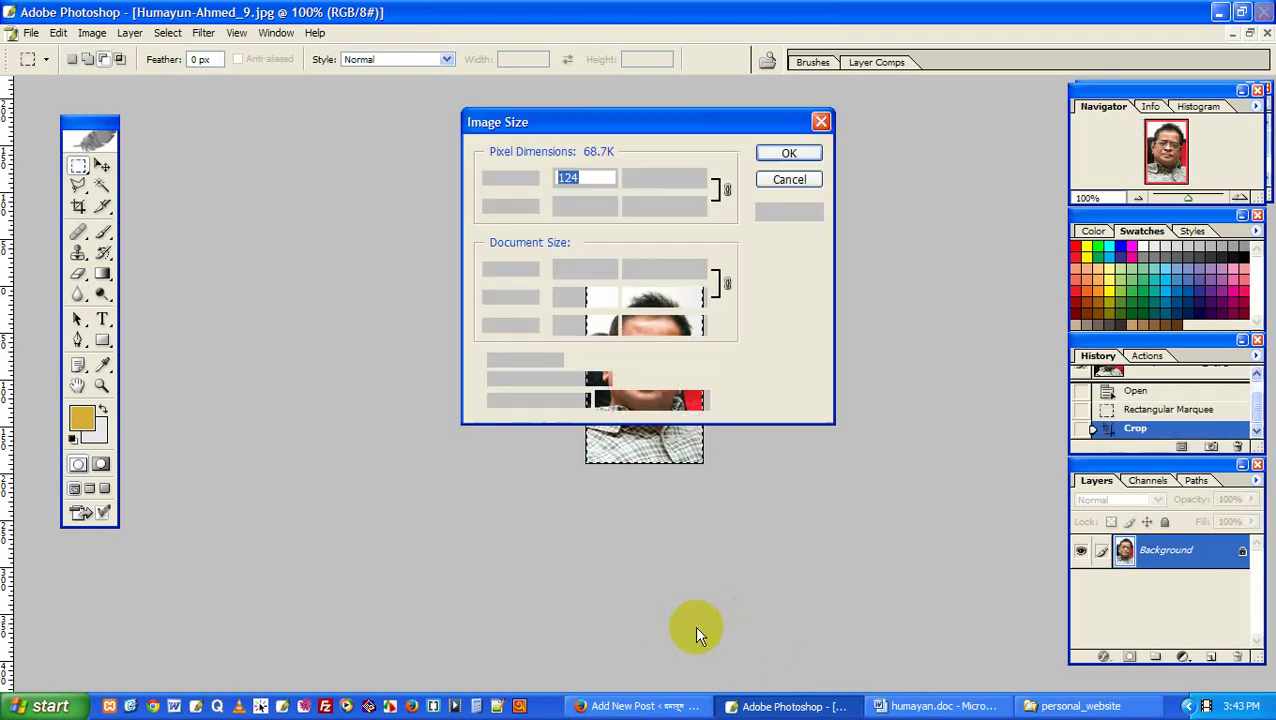
pyautogui.doubleClick(575, 179)
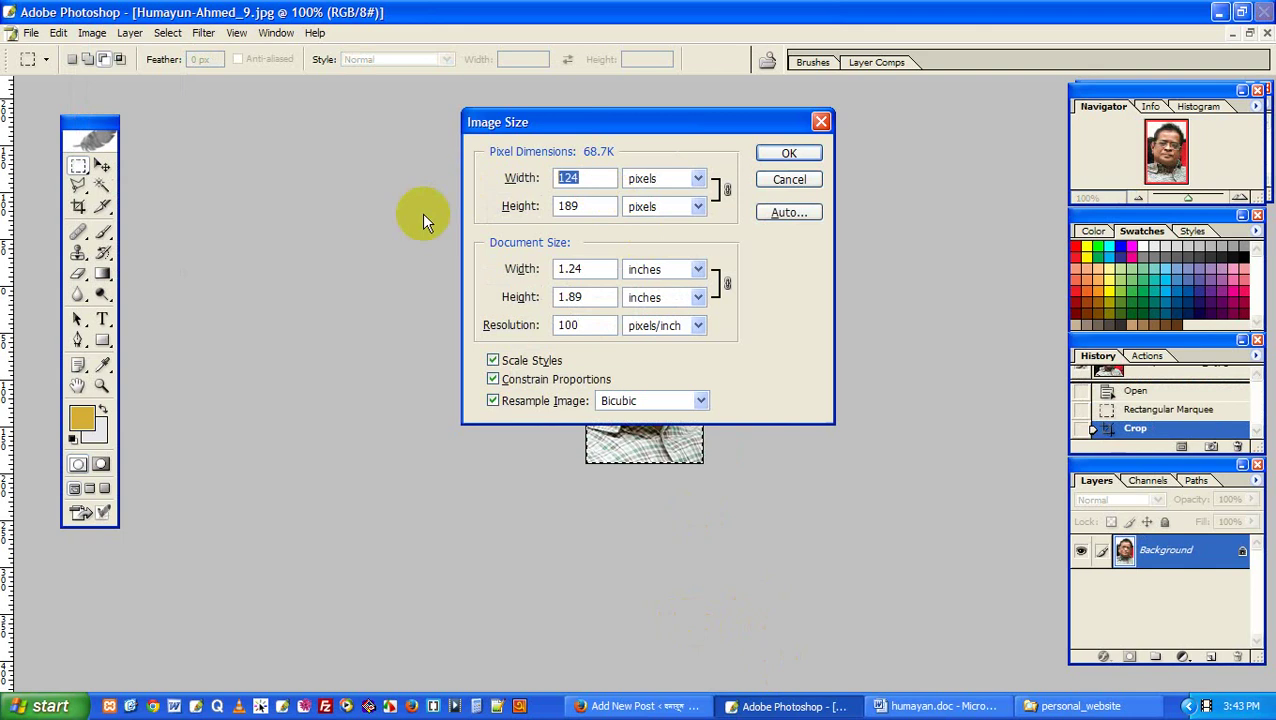
pyautogui.write('560')
pyautogui.press('Return')
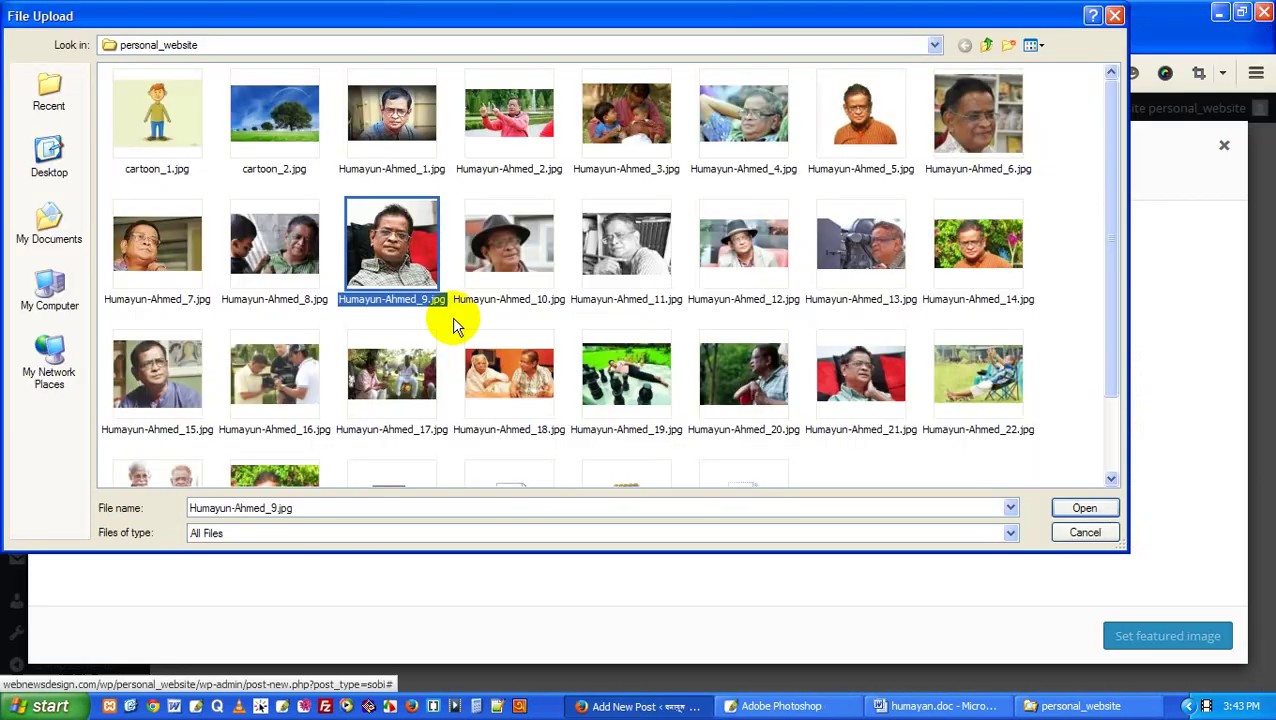
# Step: Upload the edited Humayun-Ahmed_9.jpg as the post's featured image and publish the post
pyautogui.click(1070, 508)
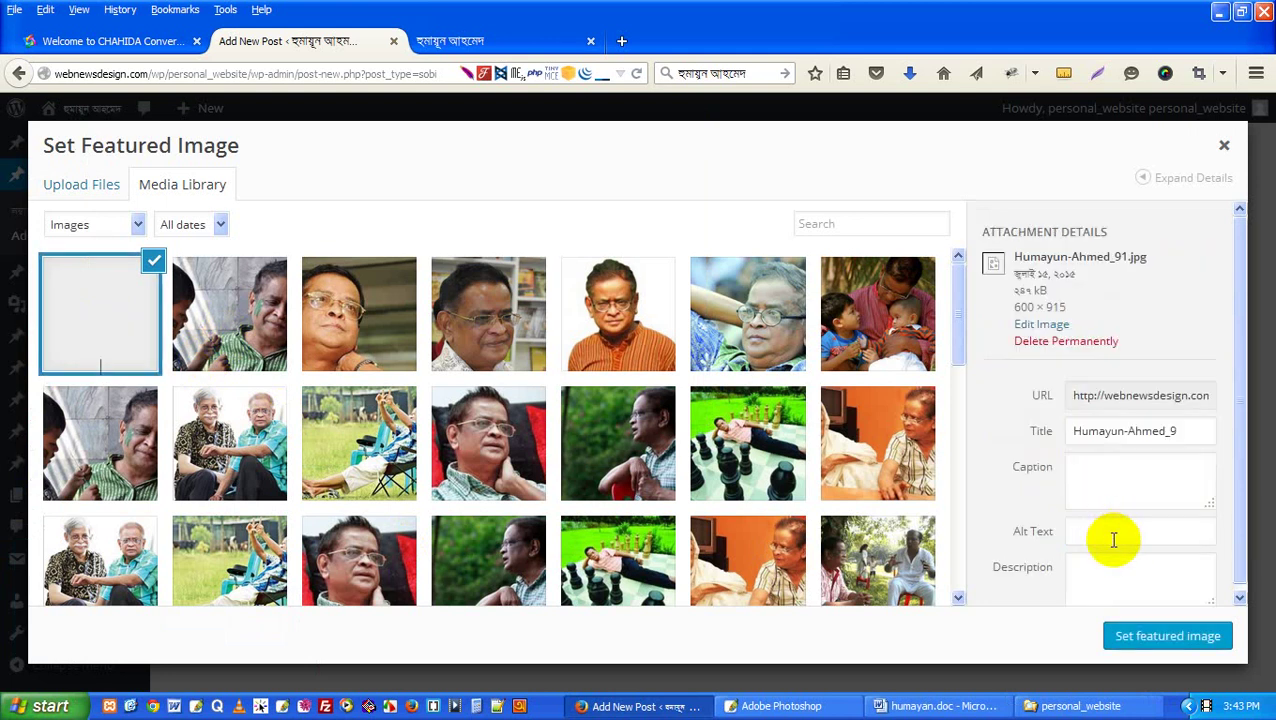
pyautogui.click(1160, 640)
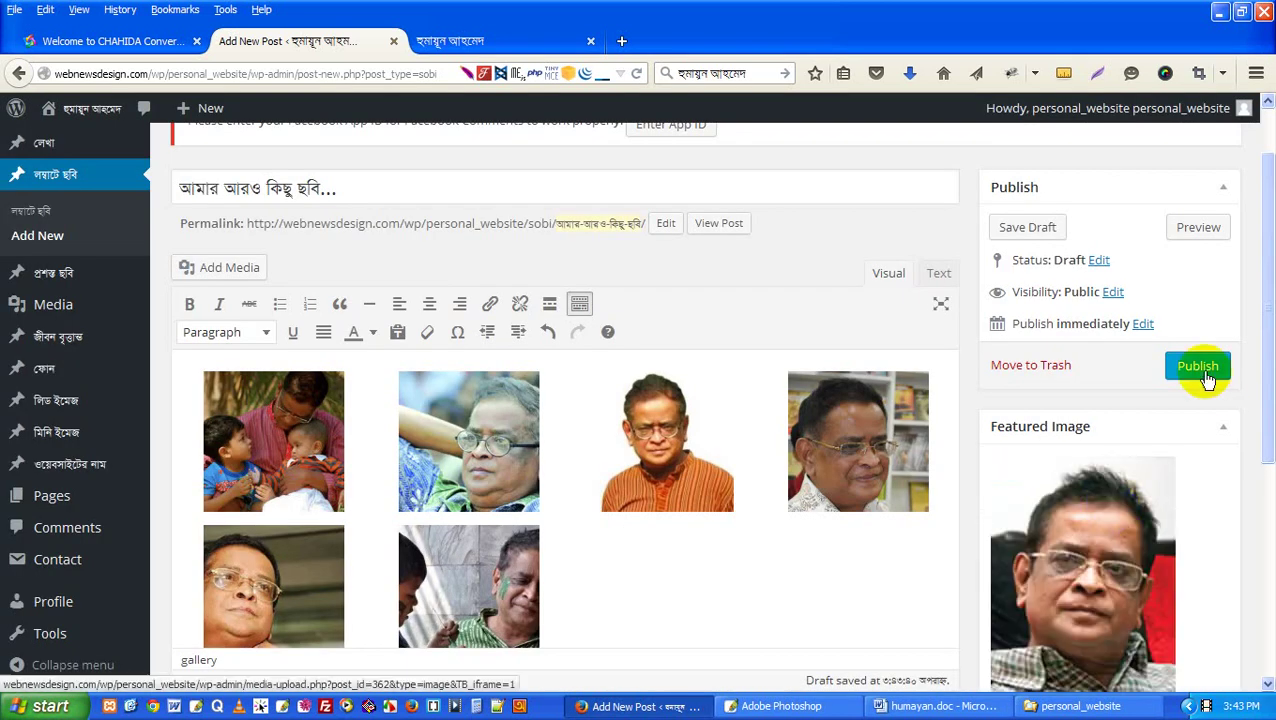
pyautogui.click(1205, 372)
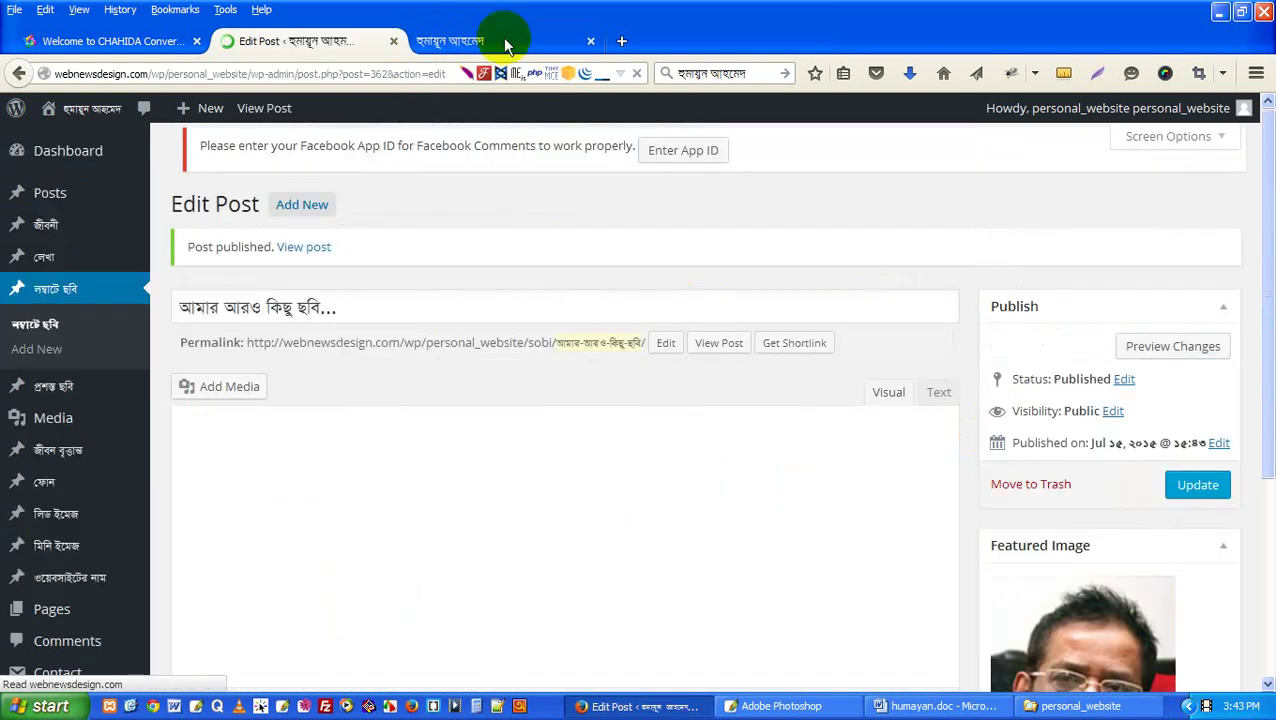
# Step: Open the website's home page and check the new post's image and title in the আমার যত ছবি section
pyautogui.click(505, 43)
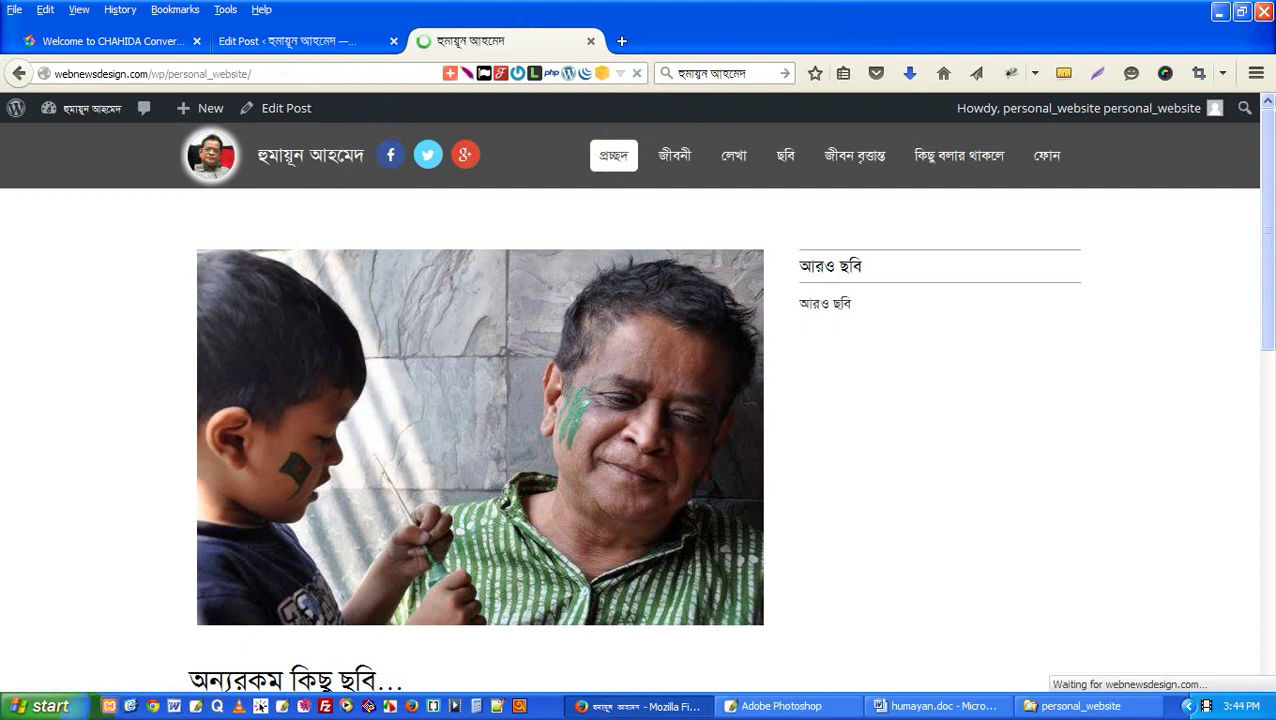
pyautogui.press('super+r')
pyautogui.click(104, 657)
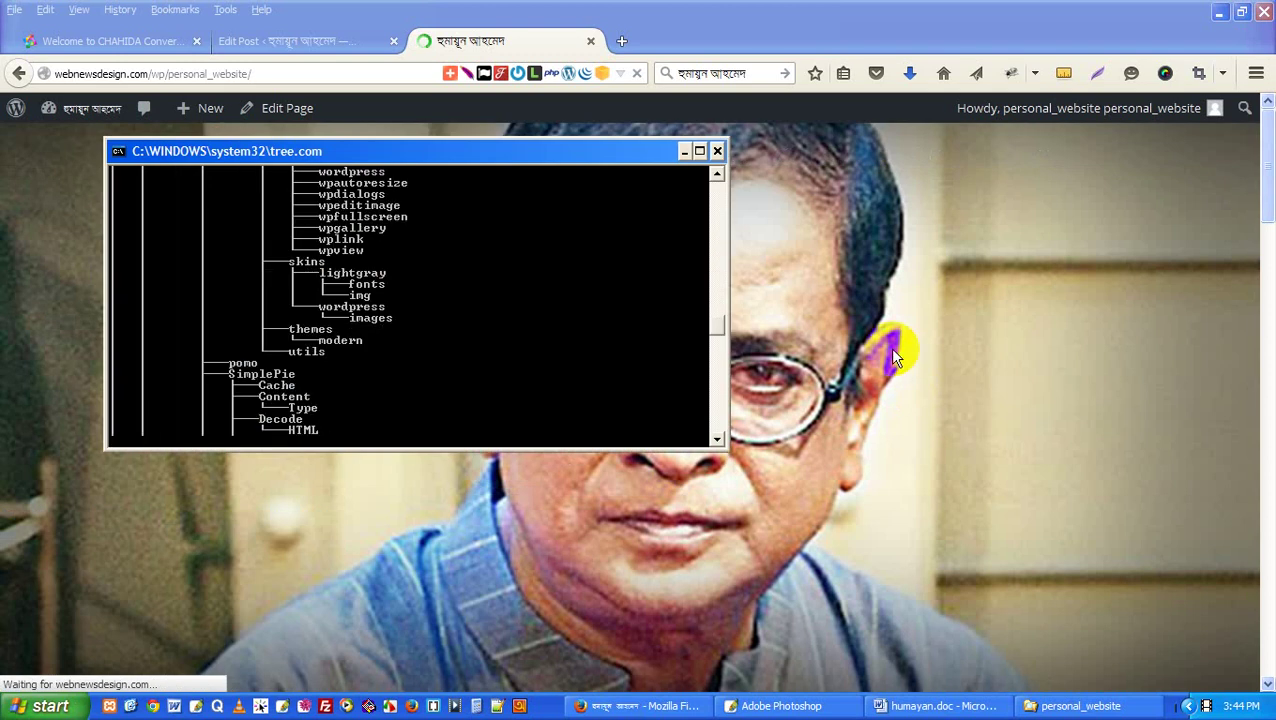
pyautogui.scroll(-10, 893, 350)
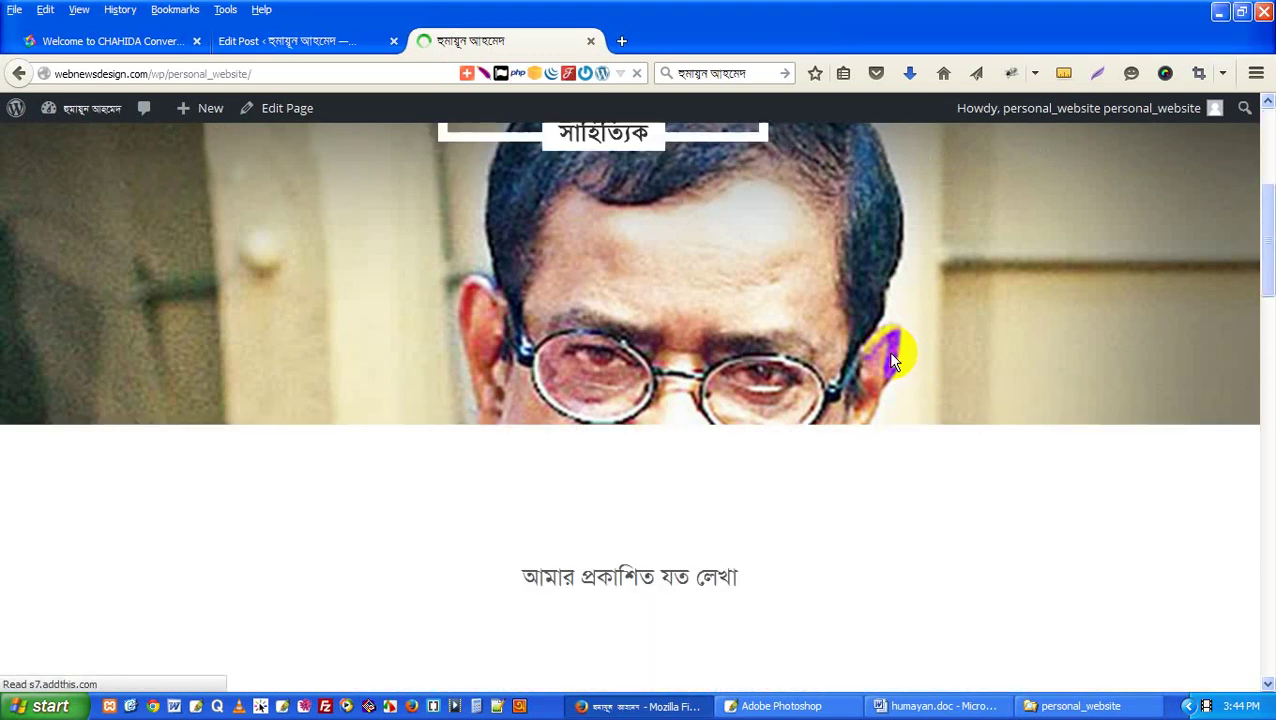
pyautogui.scroll(-5, 883, 357)
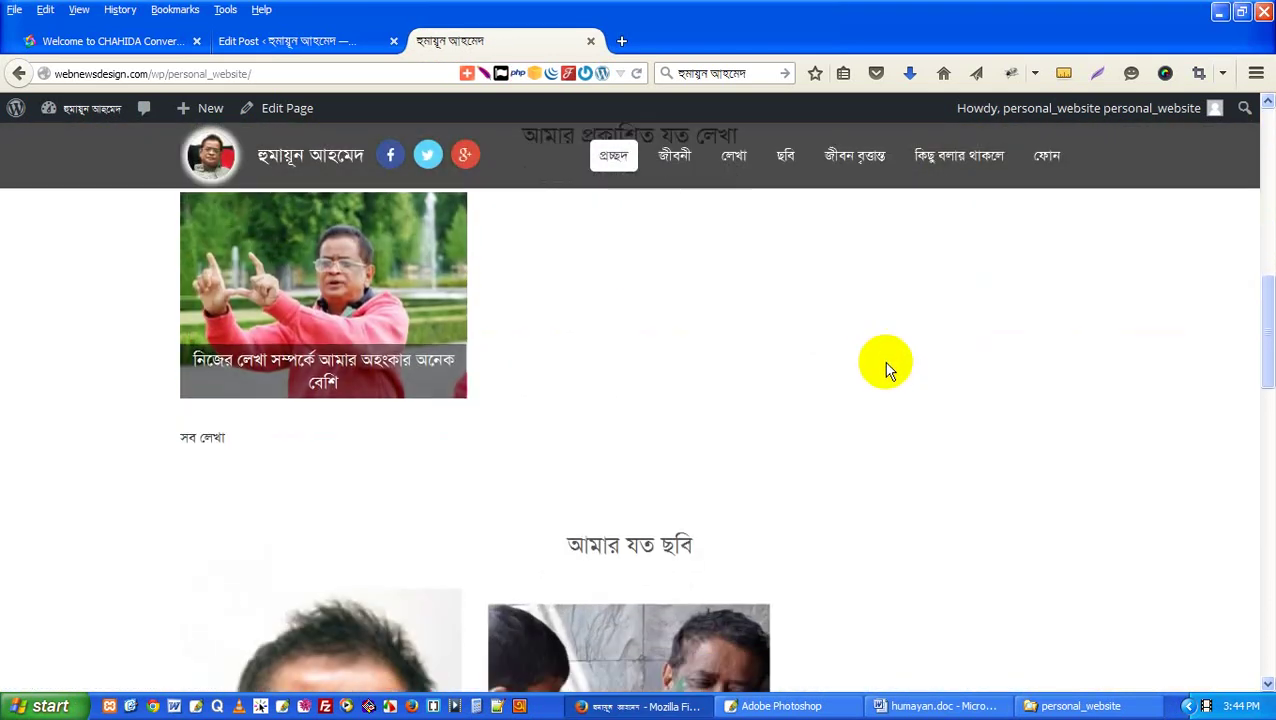
pyautogui.scroll(-1, 352, 397)
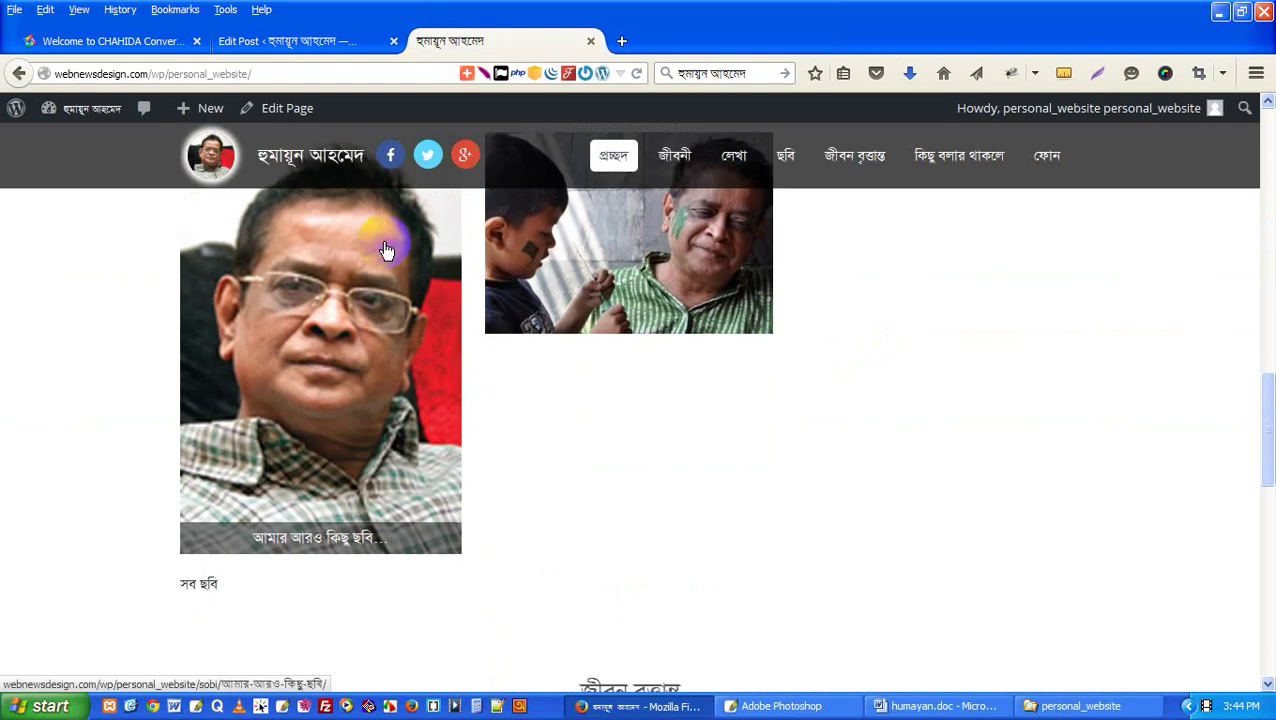
pyautogui.scroll(1, 892, 424)
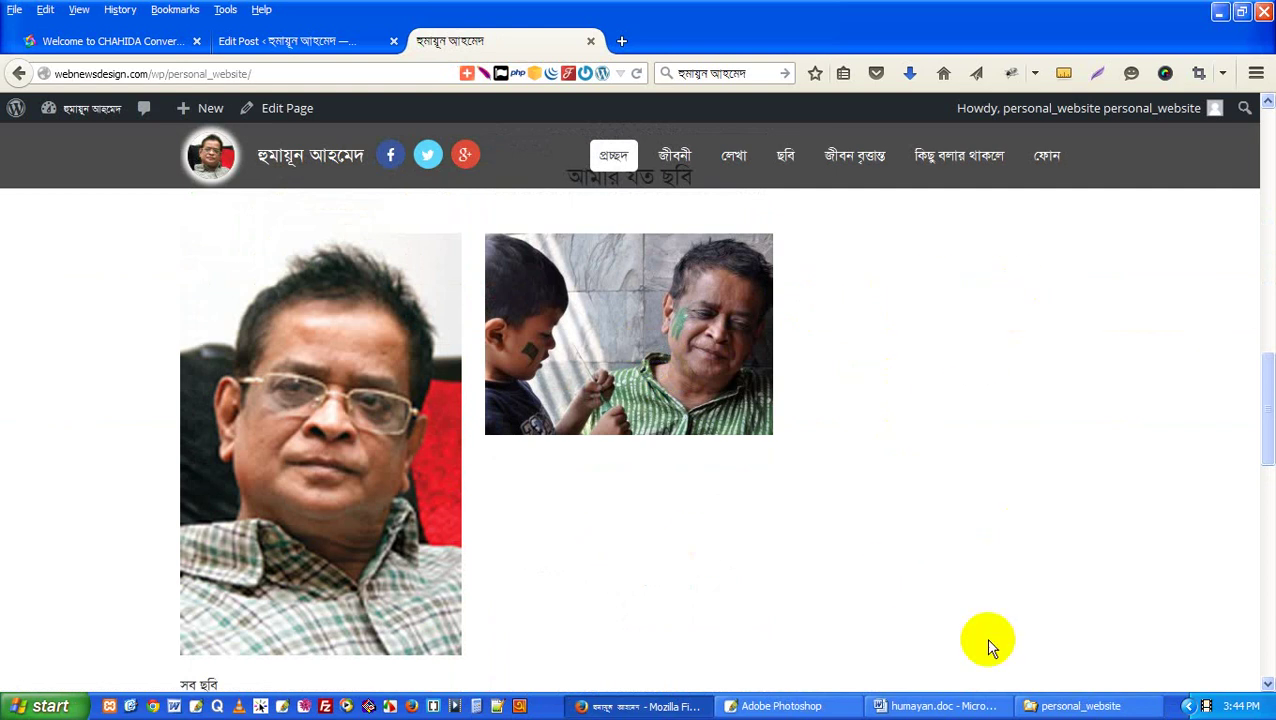
# Step: Review the আমার আরও কিছু ছবি... post's image and gallery, and view the অন্যরকম কিছু ছবি... post from its list of more photos
pyautogui.scroll(-2, 258, 455)
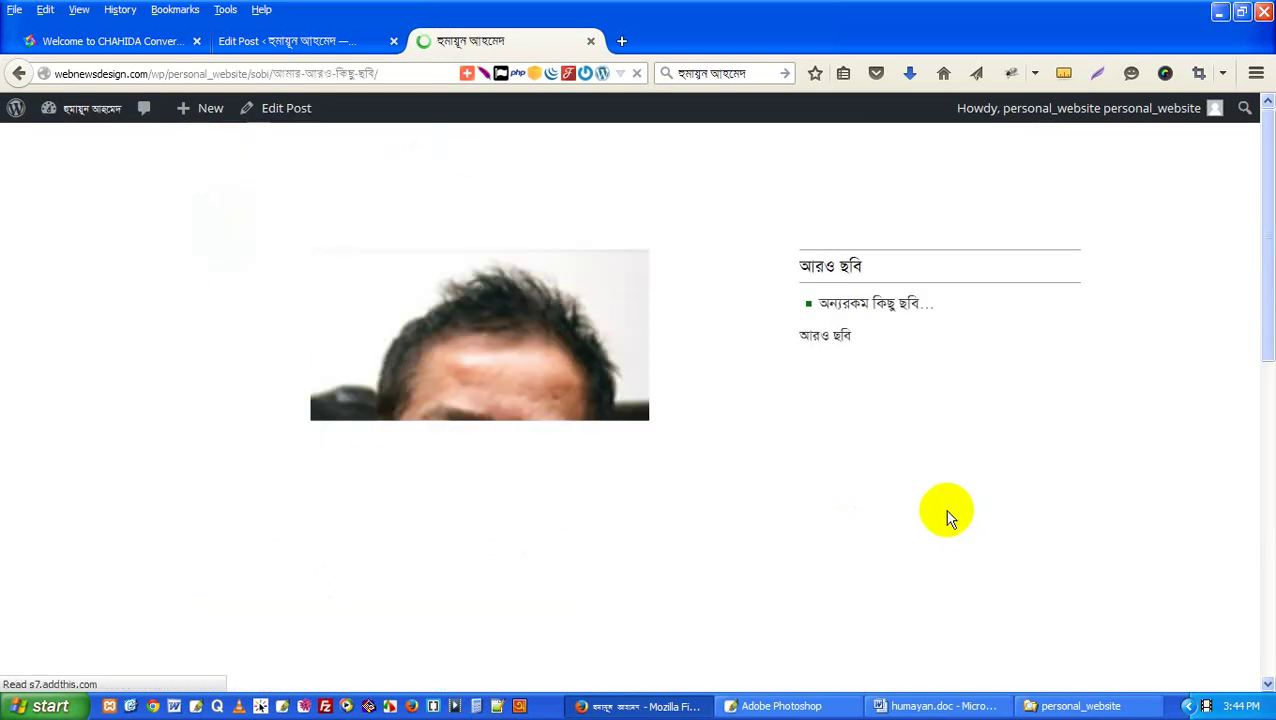
pyautogui.scroll(-5, 500, 527)
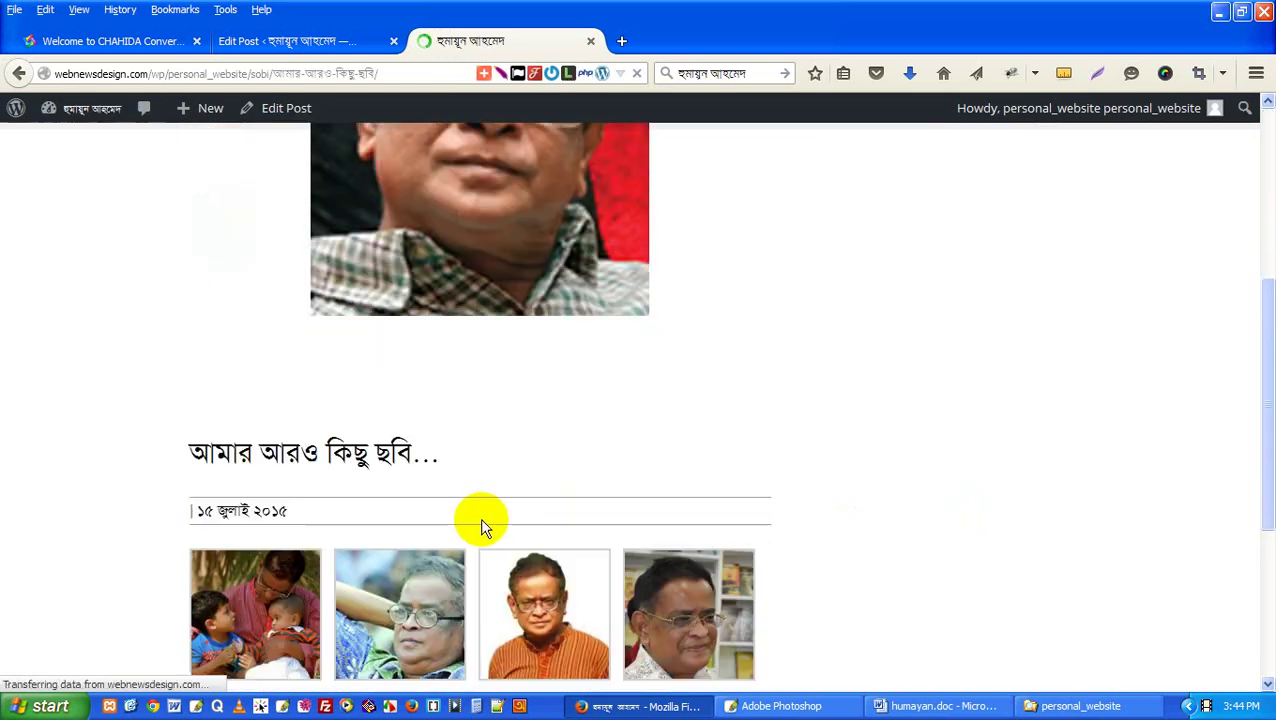
pyautogui.scroll(5, 1020, 532)
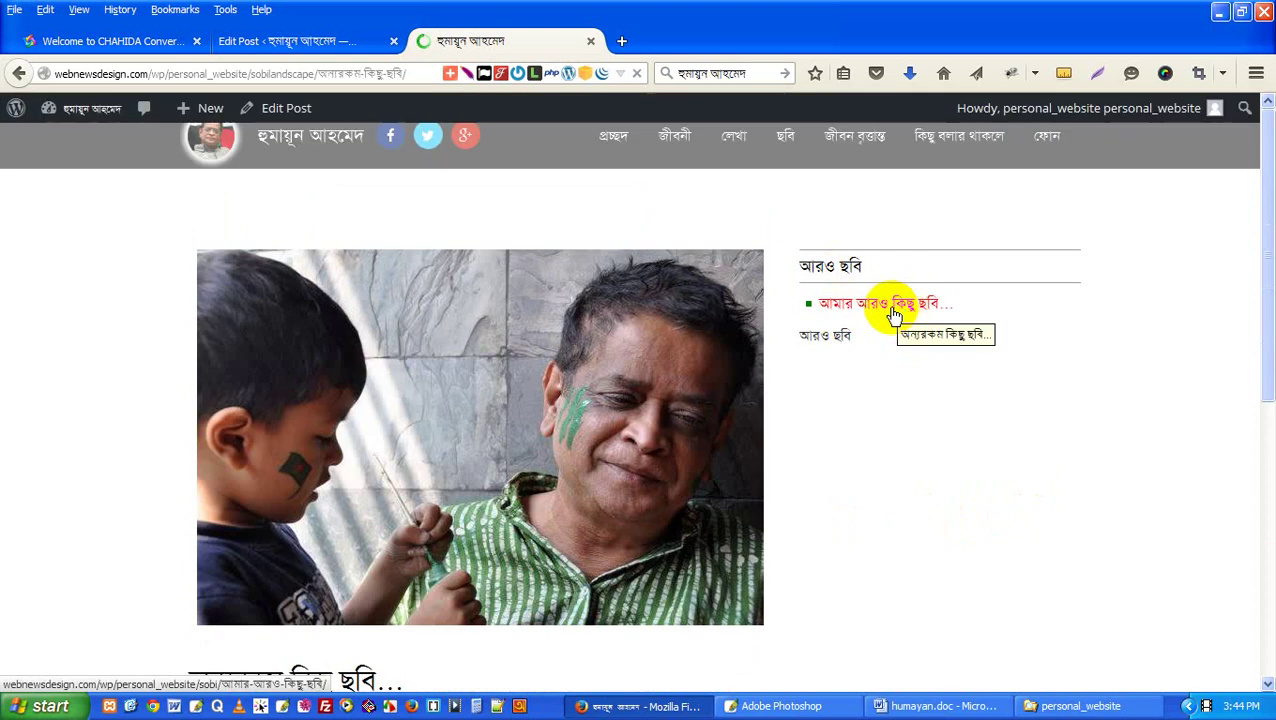
pyautogui.scroll(-3, 544, 443)
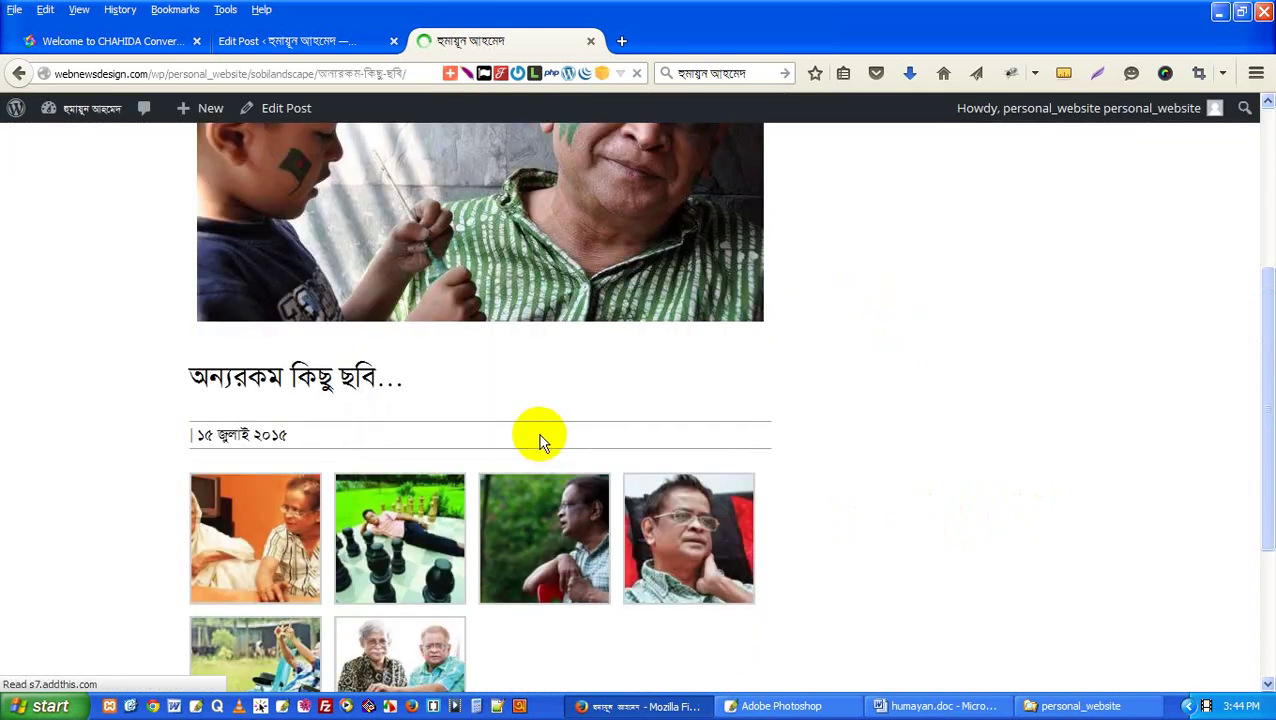
pyautogui.scroll(3, 540, 441)
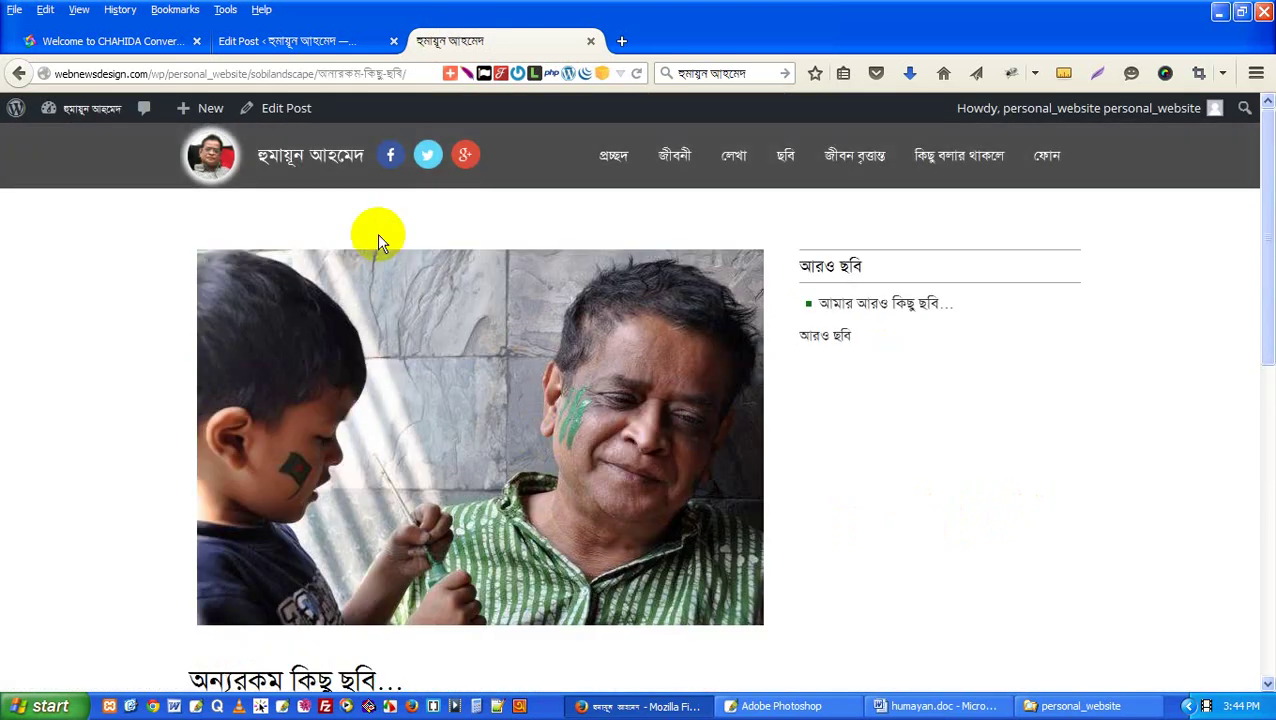